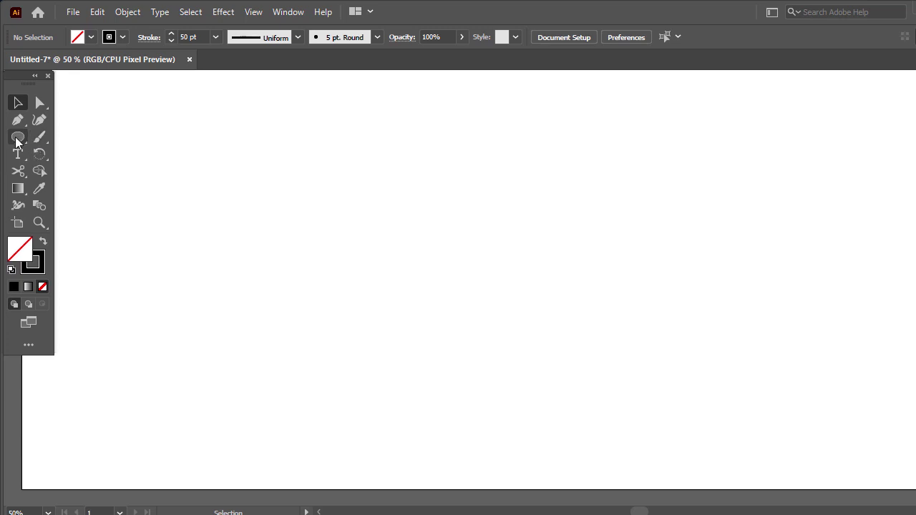
Draw the first black ring with a 50 pt stroke left of centre
{"action": "left_click", "coordinate": [17, 138]}
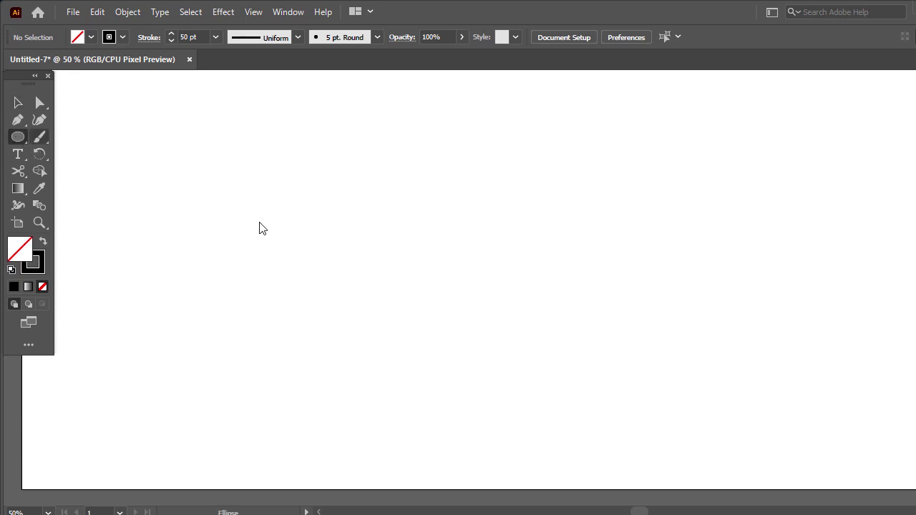
{"action": "mouse_move", "coordinate": [197, 216]}
{"action": "left_mouse_down"}
{"action": "mouse_move", "coordinate": [339, 359]}
{"action": "mouse_move", "coordinate": [321, 341]}
{"action": "left_mouse_up"}
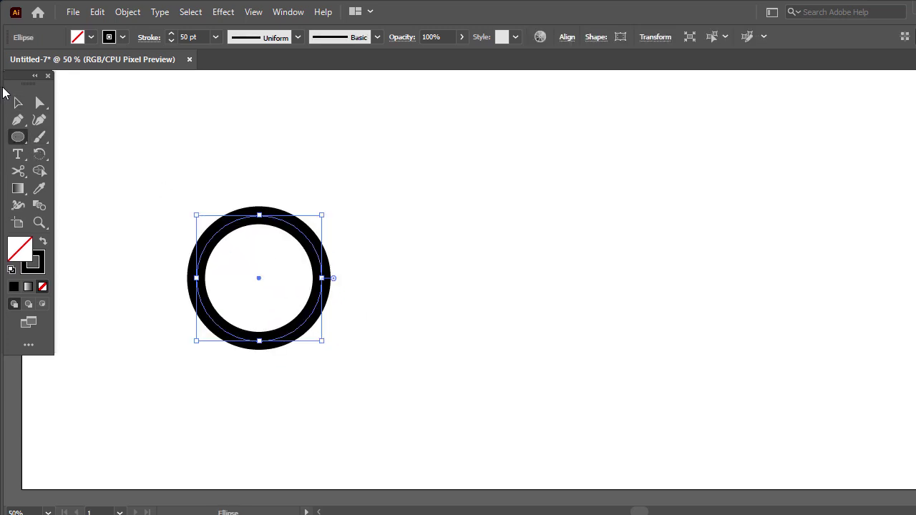
{"action": "left_click", "coordinate": [18, 103]}
{"action": "left_click", "coordinate": [187, 146]}
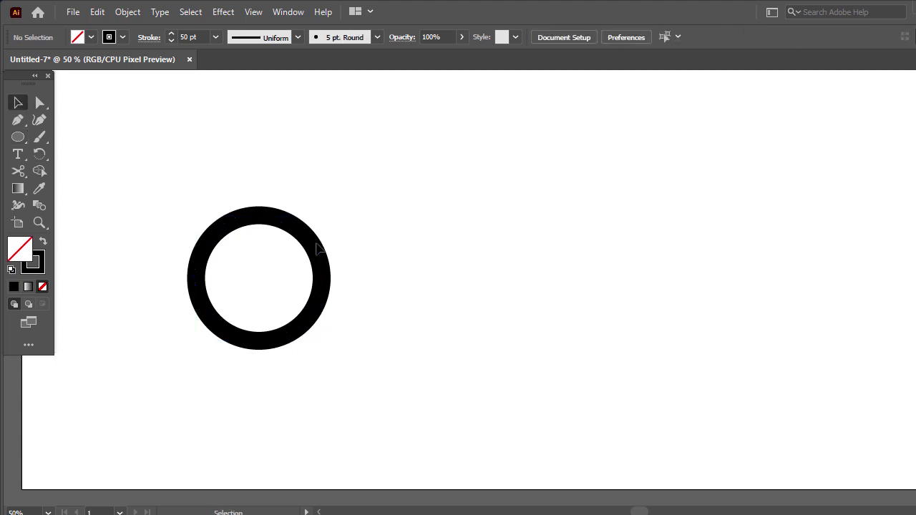
Duplicate the ring, move the copy right, and enlarge it so its stroke is about 56.27 pt
{"action": "left_click", "coordinate": [318, 252]}
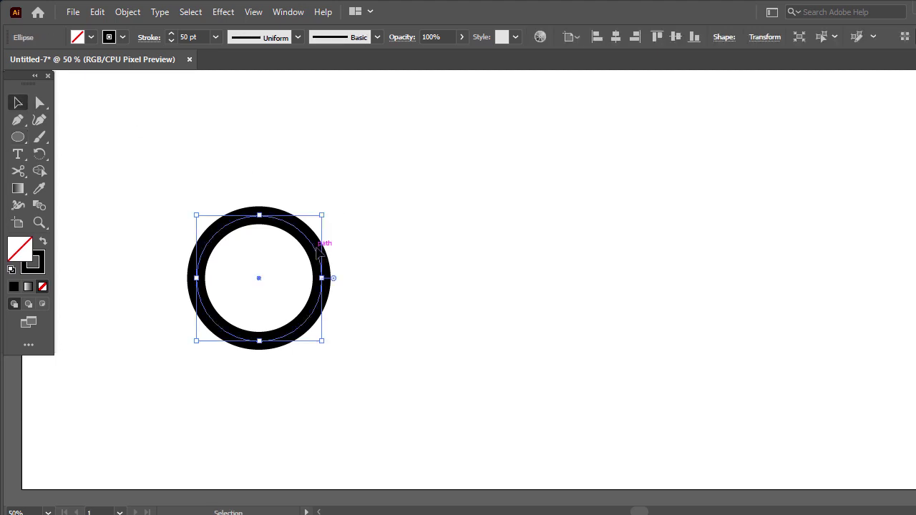
{"action": "key", "text": "a"}
{"action": "key", "text": "ctrl+c"}
{"action": "key", "text": "ctrl+v"}
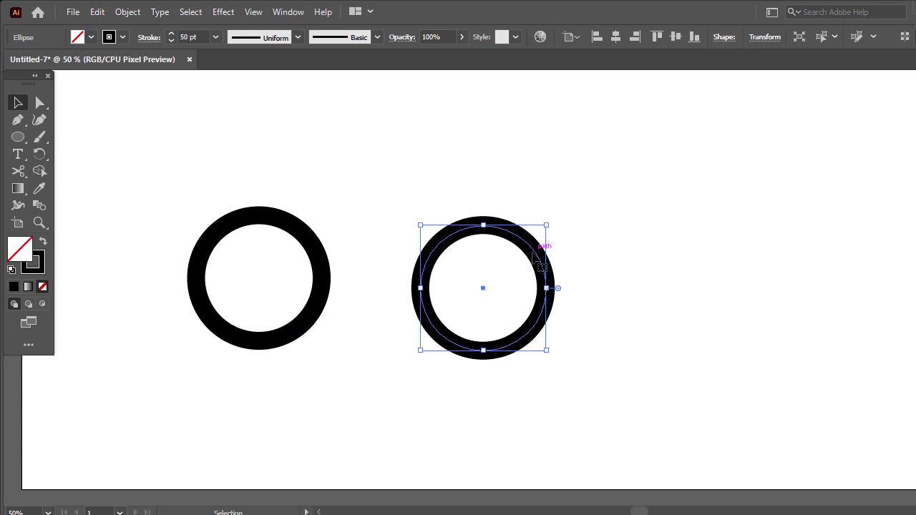
{"action": "left_click_drag", "start_coordinate": [544, 247], "coordinate": [618, 237]}
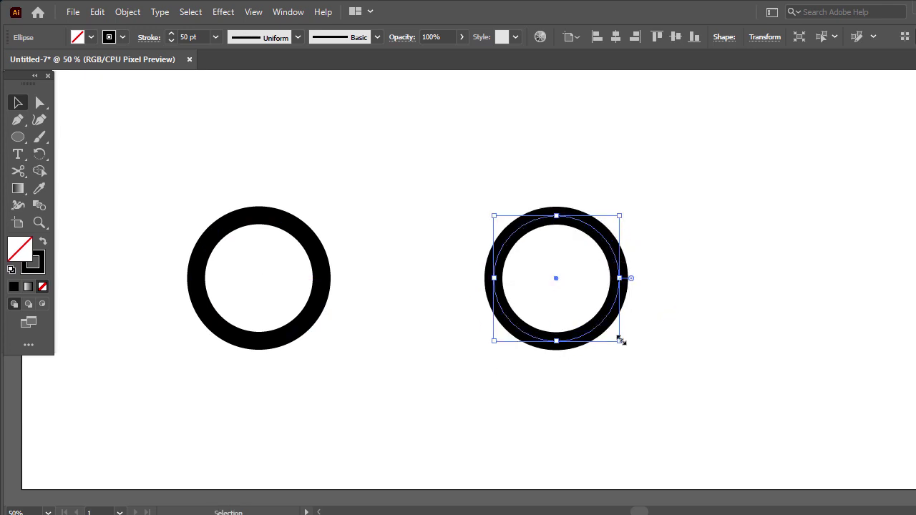
{"action": "left_click_drag", "start_coordinate": [620, 341], "coordinate": [642, 345]}
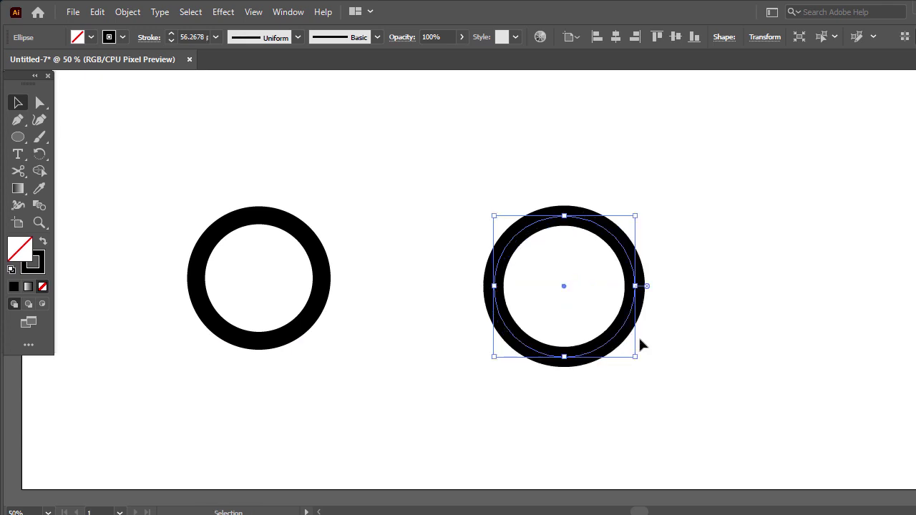
{"action": "left_click_drag", "start_coordinate": [628, 260], "coordinate": [620, 244]}
{"action": "left_click", "coordinate": [707, 233]}
{"action": "left_click_drag", "start_coordinate": [710, 238], "coordinate": [265, 294]}
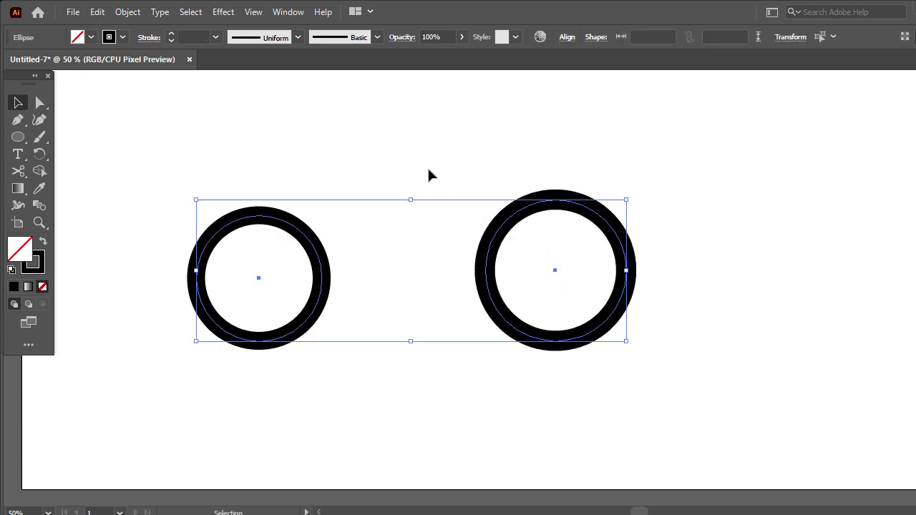
{"action": "left_click", "coordinate": [499, 138]}
Type the script text 'MetroCity' above the rings
{"action": "left_click", "coordinate": [18, 154]}
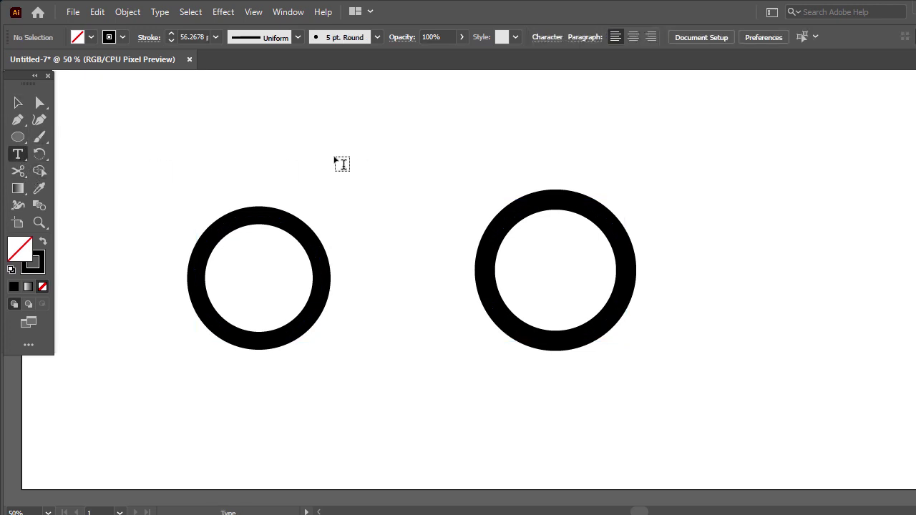
{"action": "left_click", "coordinate": [337, 162]}
{"action": "type", "text": "Metro"}
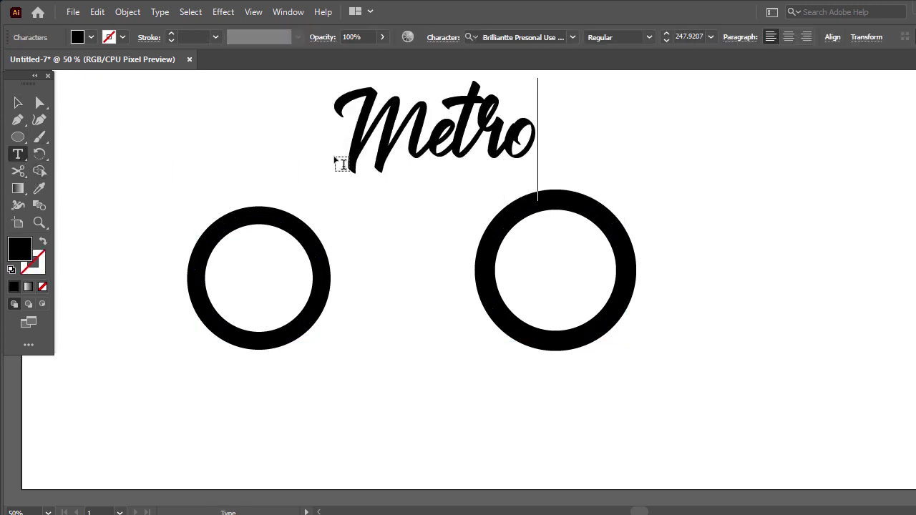
{"action": "type", "text": "c"}
{"action": "key", "text": "BackSpace"}
{"action": "type", "text": "Ci"}
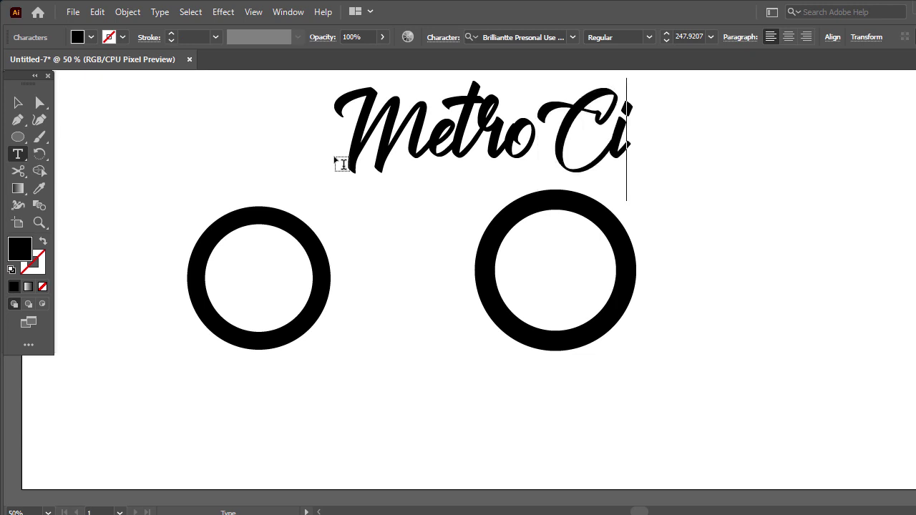
{"action": "type", "text": "ty"}
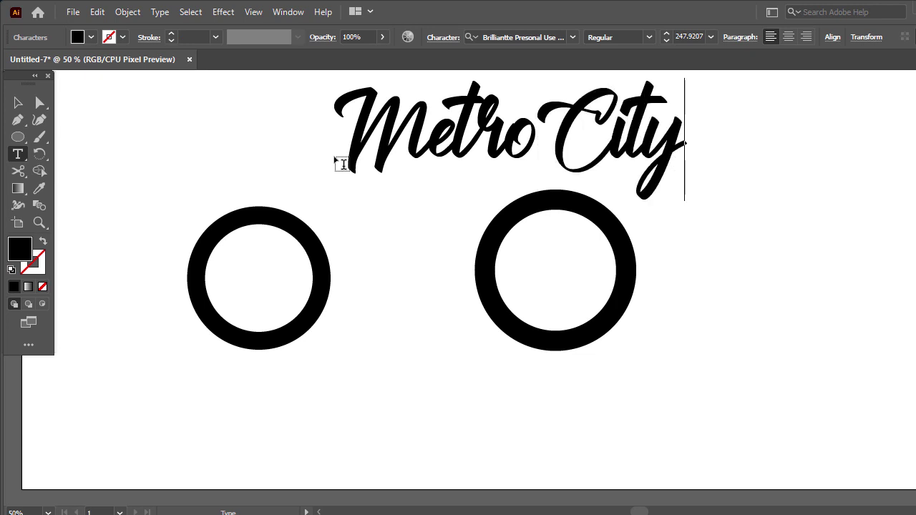
Shrink the MetroCity text and place it just above, between the two rings
{"action": "left_click", "coordinate": [18, 102]}
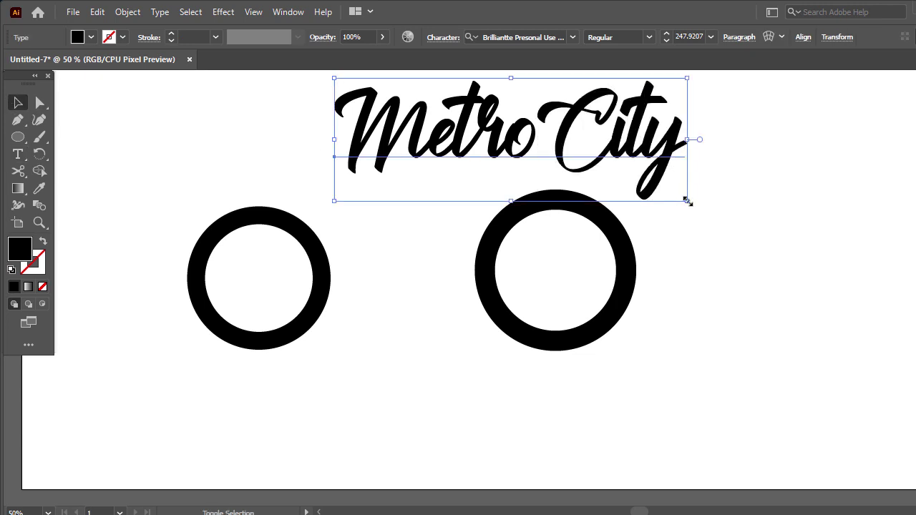
{"action": "left_click_drag", "start_coordinate": [687, 201], "coordinate": [577, 163]}
{"action": "left_click_drag", "start_coordinate": [552, 131], "coordinate": [464, 216]}
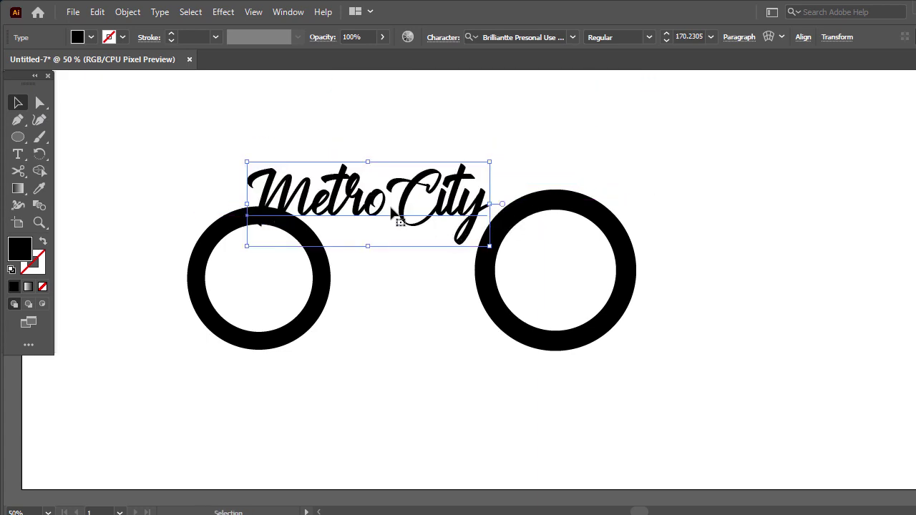
{"action": "left_click_drag", "start_coordinate": [387, 212], "coordinate": [387, 200]}
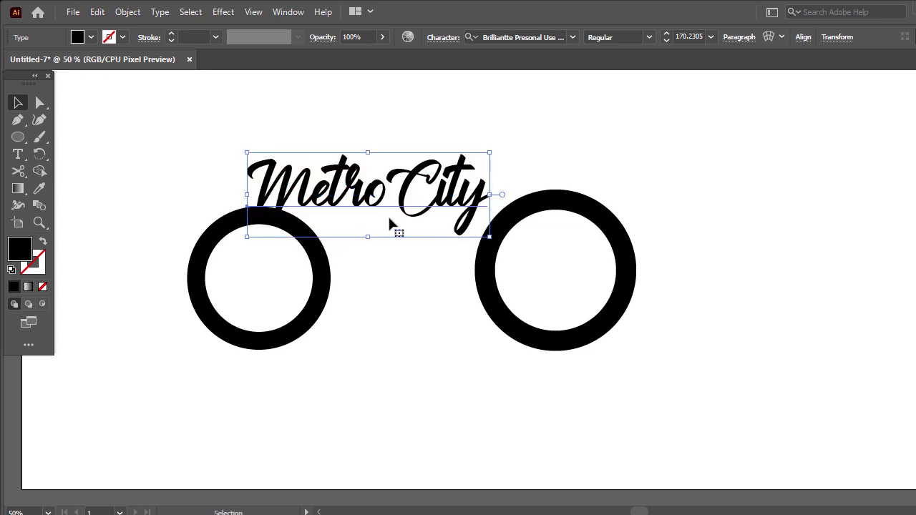
{"action": "left_click", "coordinate": [417, 370]}
Type 'chip Shop' and place it beneath MetroCity between the rings
{"action": "left_click", "coordinate": [17, 153]}
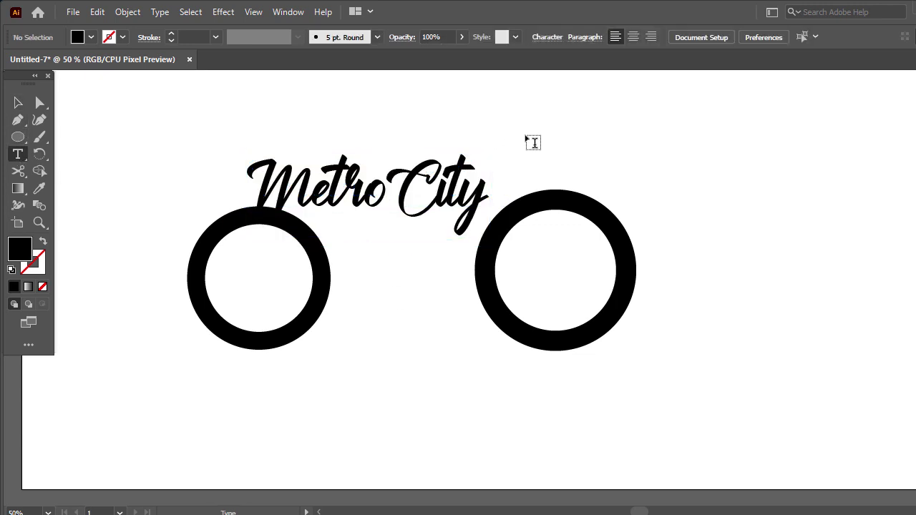
{"action": "left_click", "coordinate": [488, 136]}
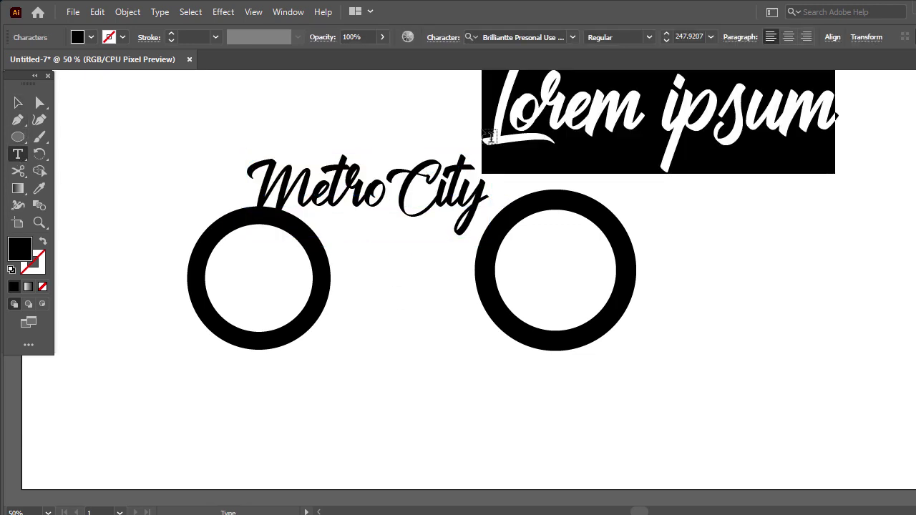
{"action": "type", "text": "chip"}
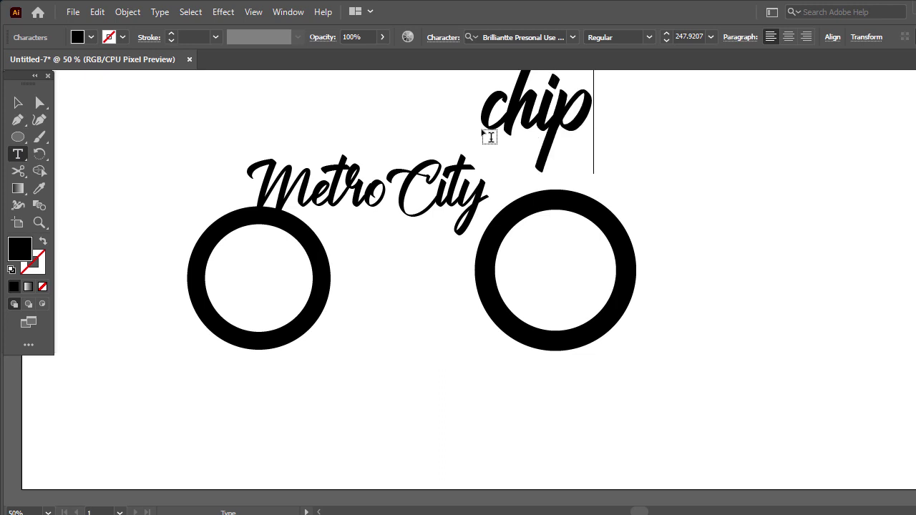
{"action": "type", "text": " Shop"}
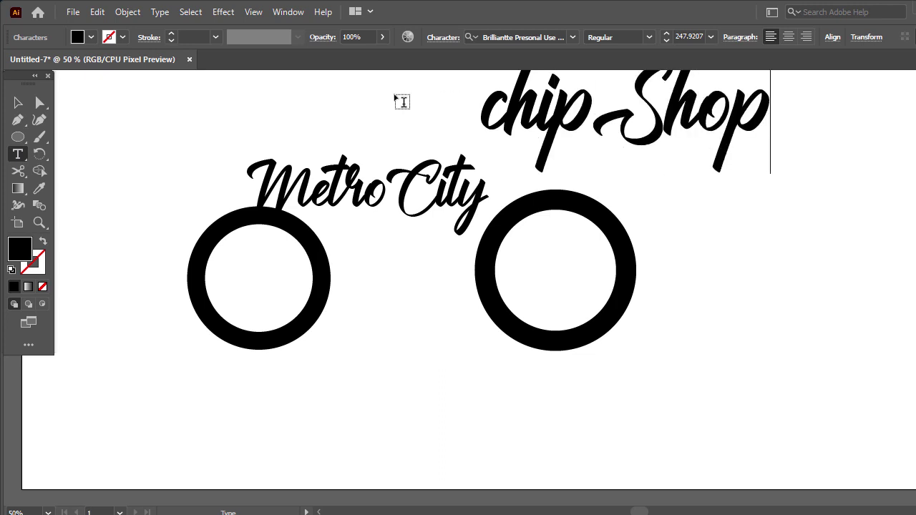
{"action": "left_click", "coordinate": [18, 102]}
{"action": "mouse_move", "coordinate": [636, 173]}
{"action": "left_mouse_down"}
{"action": "mouse_move", "coordinate": [562, 286]}
{"action": "mouse_move", "coordinate": [600, 406]}
{"action": "mouse_move", "coordinate": [448, 323]}
{"action": "mouse_move", "coordinate": [427, 234]}
{"action": "mouse_move", "coordinate": [429, 254]}
{"action": "left_mouse_up"}
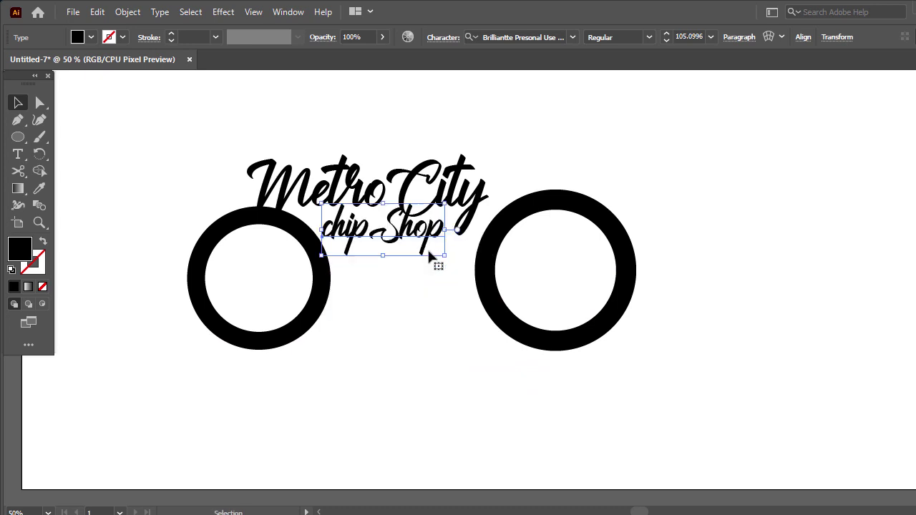
{"action": "left_click", "coordinate": [420, 361]}
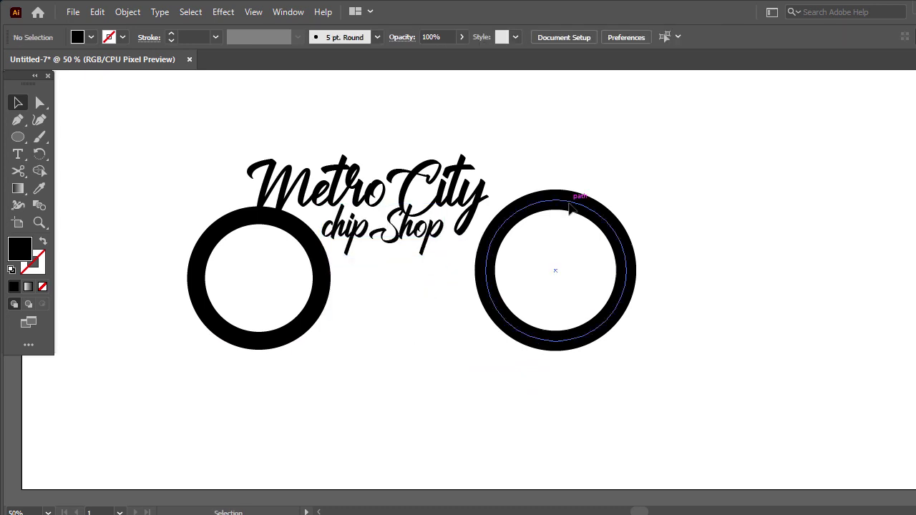
Move the right ring up-right, shift the lettering 68 pt right, and recentre chip Shop 50 pt left
{"action": "left_click_drag", "start_coordinate": [571, 206], "coordinate": [592, 193]}
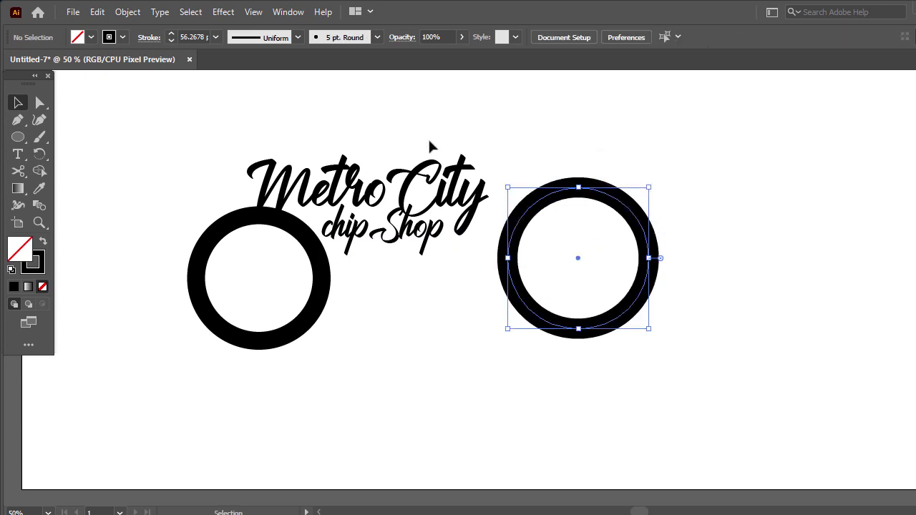
{"action": "left_click", "coordinate": [429, 147]}
{"action": "left_click", "coordinate": [435, 237]}
{"action": "mouse_move", "coordinate": [435, 242]}
{"action": "left_mouse_down"}
{"action": "mouse_move", "coordinate": [459, 232]}
{"action": "mouse_move", "coordinate": [434, 230]}
{"action": "left_mouse_up"}
{"action": "left_click", "coordinate": [445, 331]}
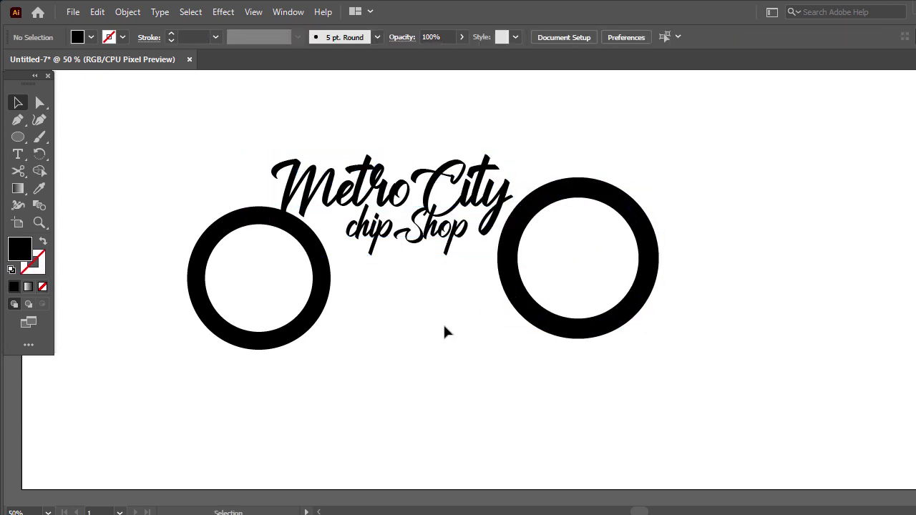
{"action": "left_click_drag", "start_coordinate": [379, 237], "coordinate": [361, 236]}
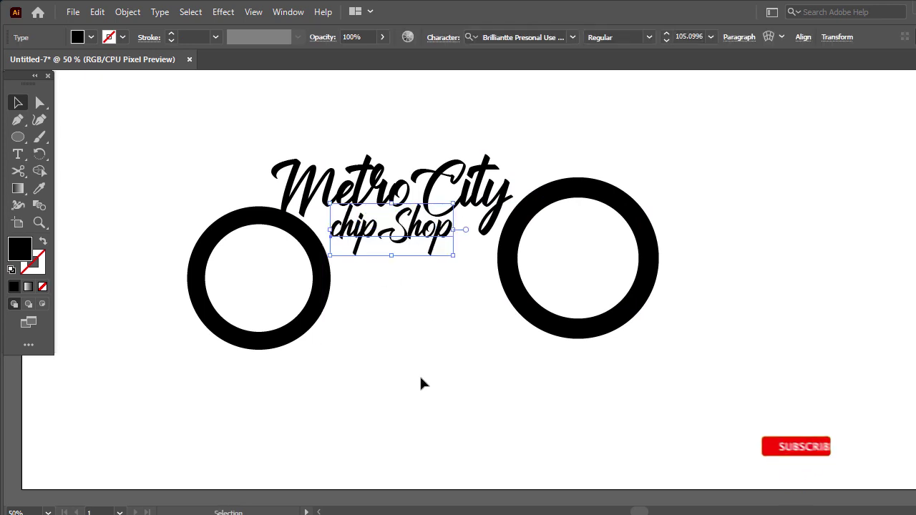
{"action": "left_click", "coordinate": [420, 378]}
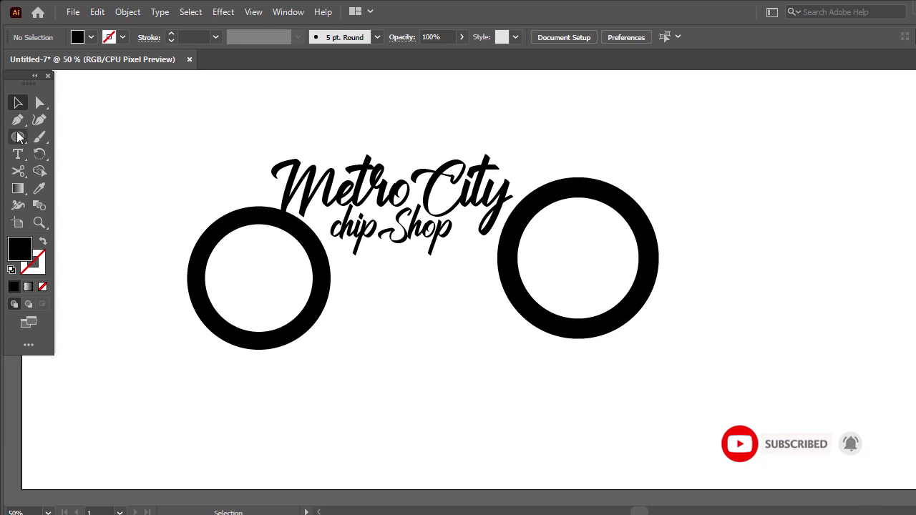
{"action": "key", "text": "p"}
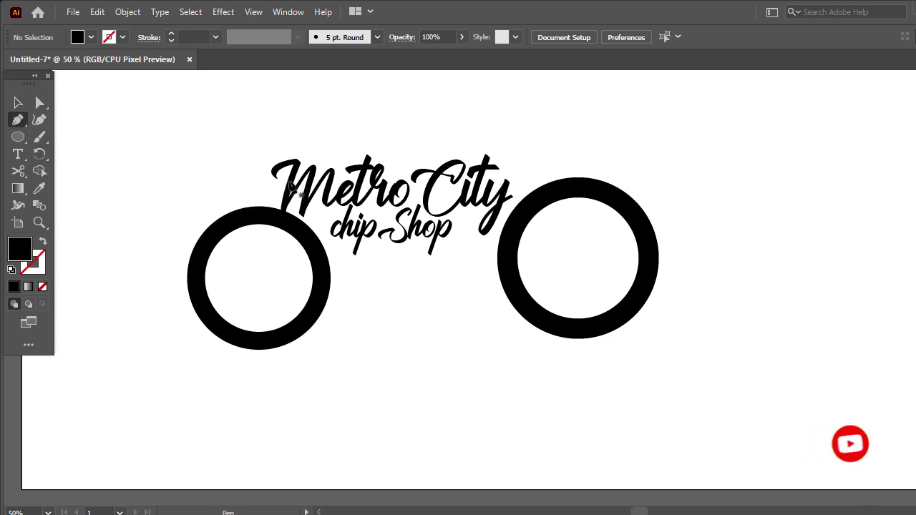
Draw a slanted black fork bar from the top of the M to the left wheel's centre
{"action": "left_click", "coordinate": [295, 165]}
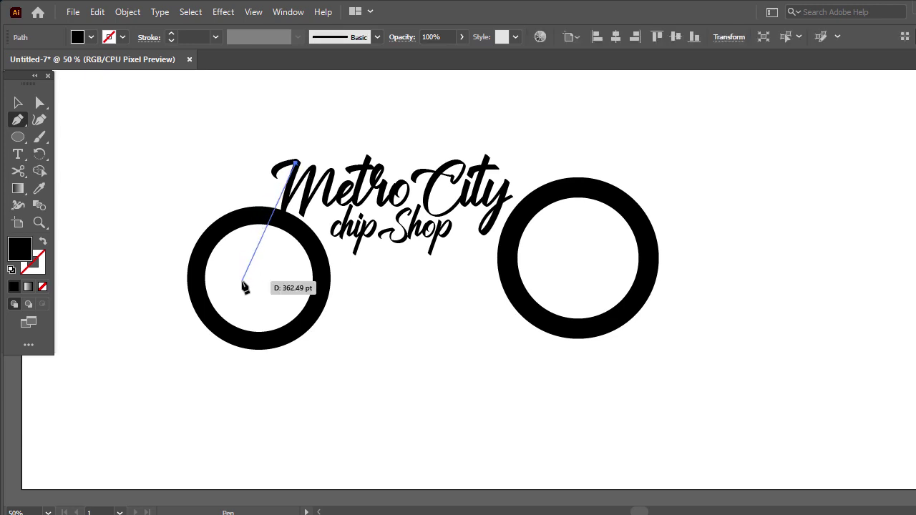
{"action": "mouse_move", "coordinate": [246, 283]}
{"action": "left_mouse_down"}
{"action": "mouse_move", "coordinate": [260, 294]}
{"action": "mouse_move", "coordinate": [262, 288]}
{"action": "left_mouse_up"}
{"action": "left_click", "coordinate": [259, 288]}
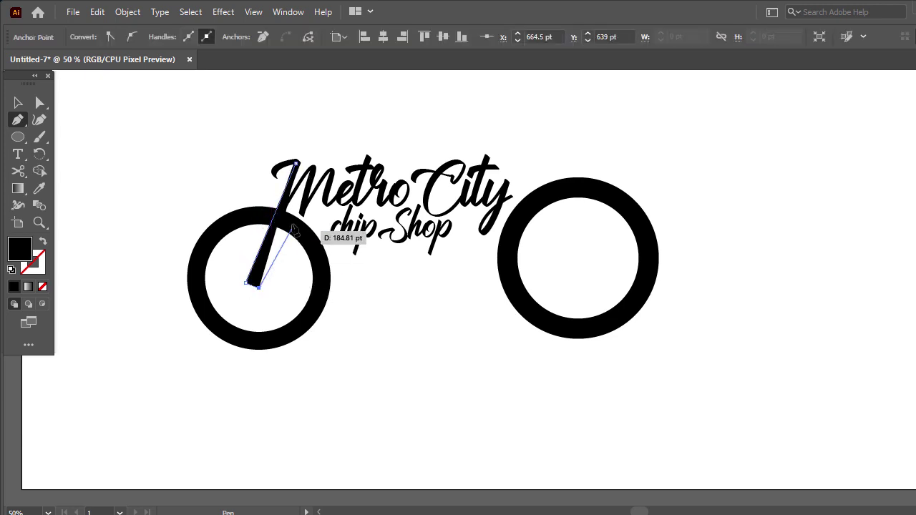
{"action": "left_click", "coordinate": [288, 201]}
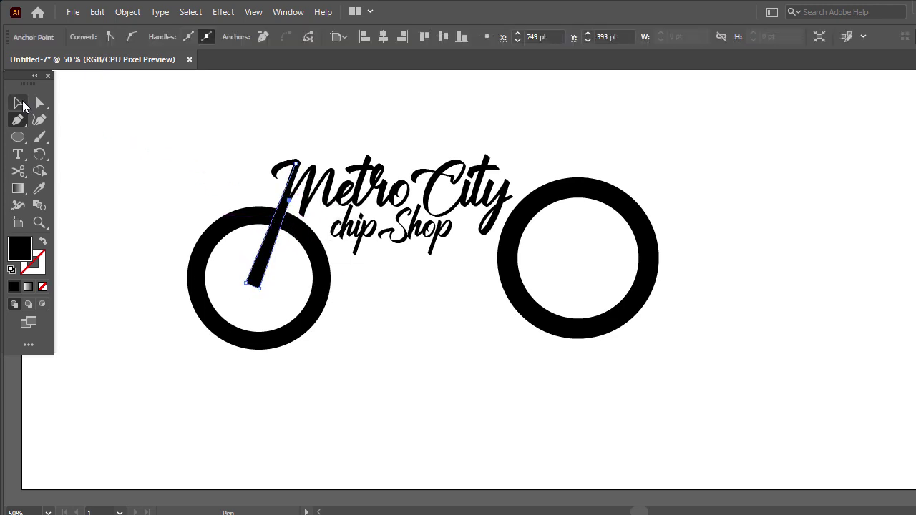
{"action": "left_click", "coordinate": [18, 102]}
{"action": "left_click", "coordinate": [183, 107]}
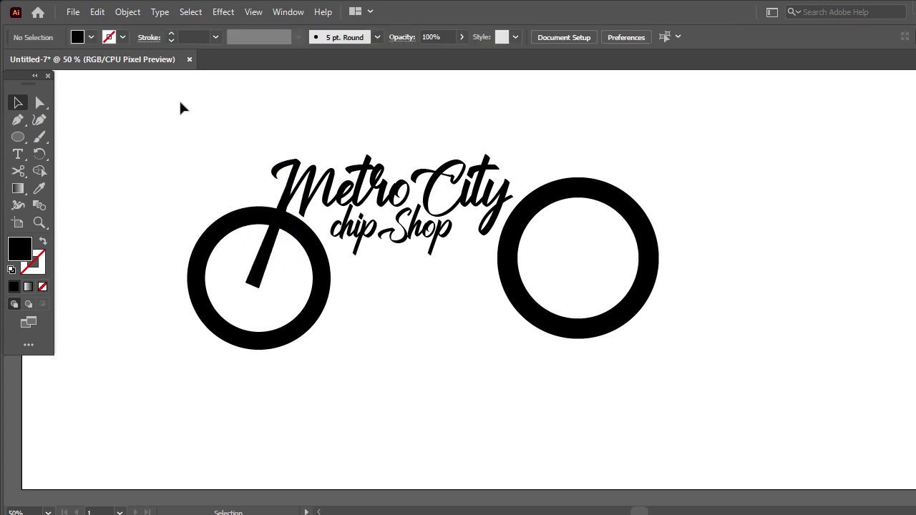
Draw a four-point wavy curve from beside Shop down to the left wheel's centre
{"action": "left_click", "coordinate": [39, 120]}
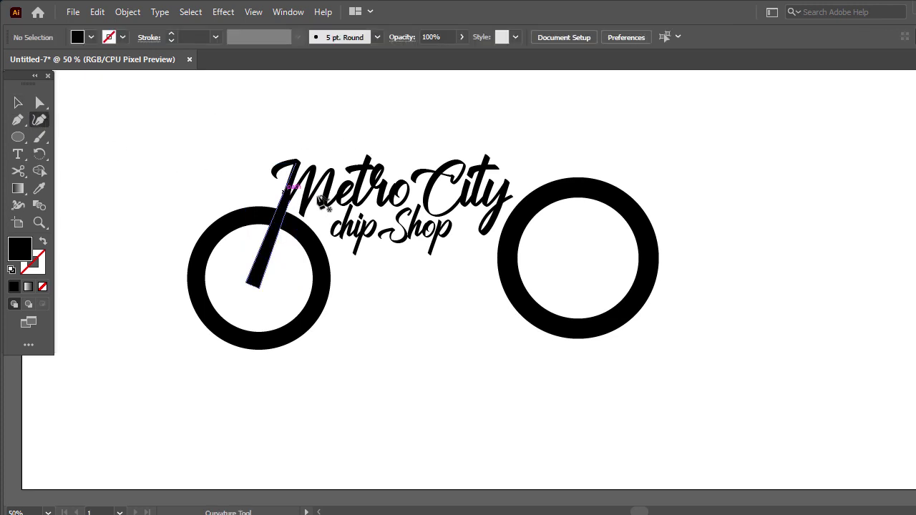
{"action": "left_click", "coordinate": [475, 215]}
{"action": "left_click", "coordinate": [412, 292]}
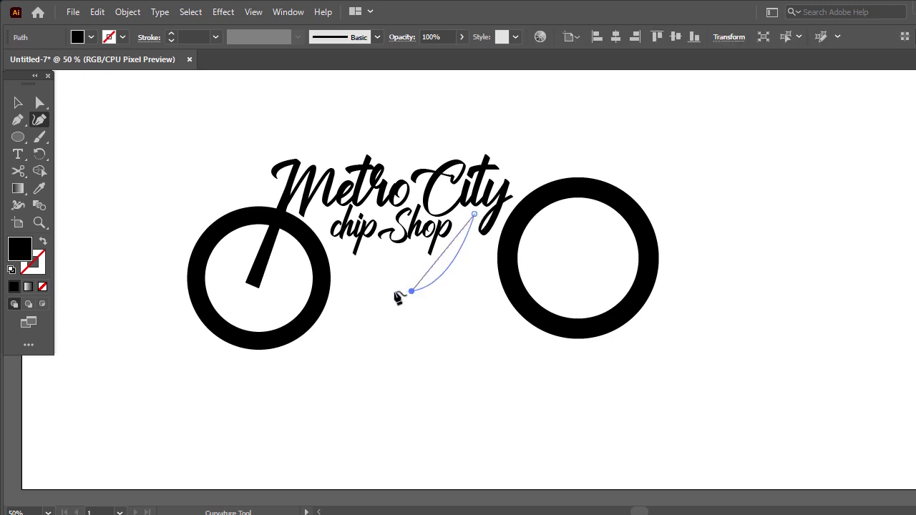
{"action": "left_click", "coordinate": [335, 285]}
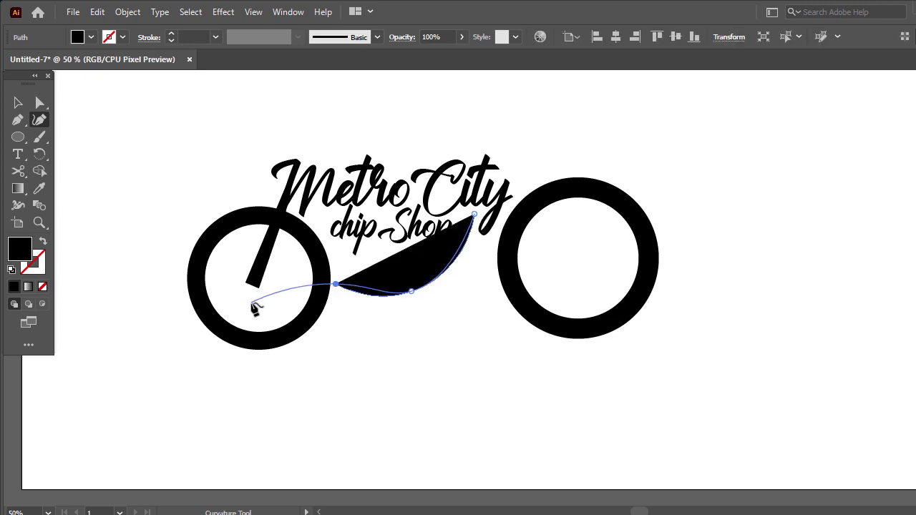
{"action": "left_click", "coordinate": [252, 303]}
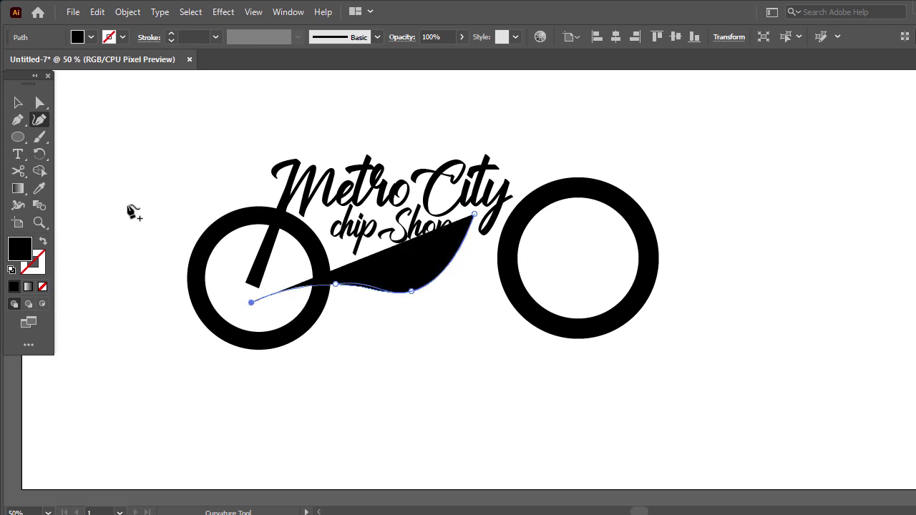
{"action": "left_click", "coordinate": [18, 102]}
{"action": "left_click", "coordinate": [91, 37]}
Remove the curve's fill and give it a black 46 pt stroke tapered with Width Profile 1
{"action": "left_click", "coordinate": [10, 61]}
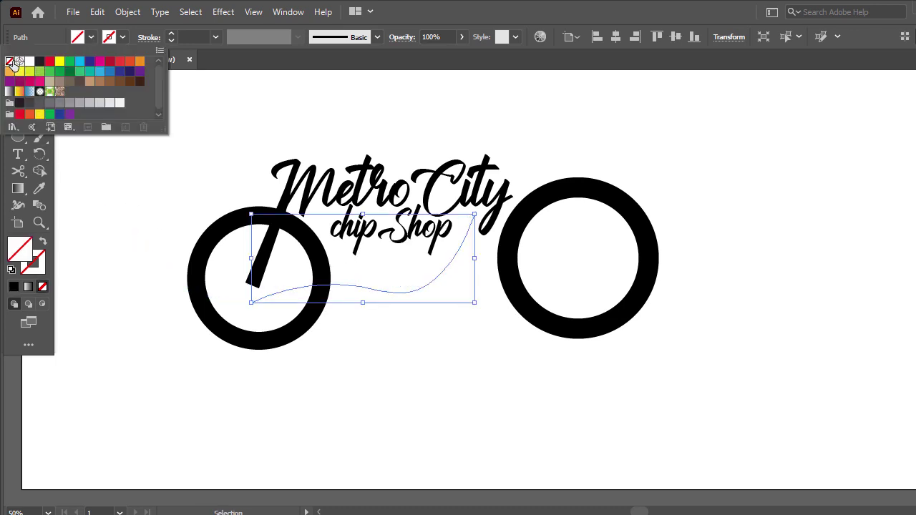
{"action": "left_click", "coordinate": [172, 32]}
{"action": "left_click", "coordinate": [172, 33]}
{"action": "left_click", "coordinate": [172, 33]}
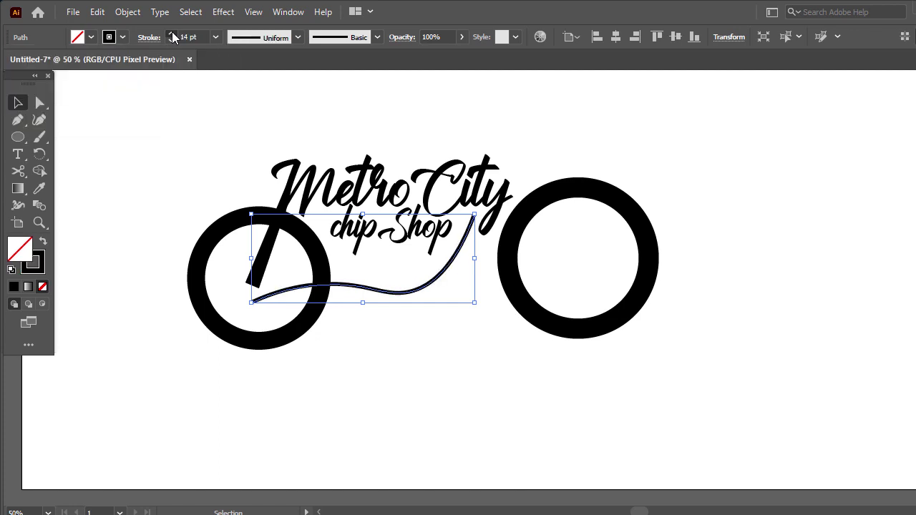
{"action": "left_click", "coordinate": [172, 33]}
{"action": "left_click", "coordinate": [171, 33]}
{"action": "left_click", "coordinate": [172, 33]}
{"action": "left_click", "coordinate": [171, 33]}
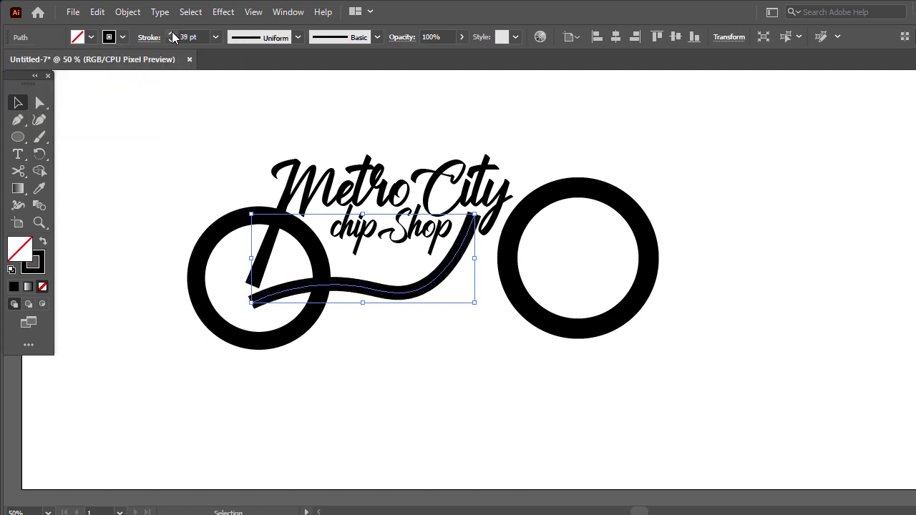
{"action": "left_click", "coordinate": [172, 33]}
{"action": "left_click", "coordinate": [172, 33]}
{"action": "left_click", "coordinate": [297, 37]}
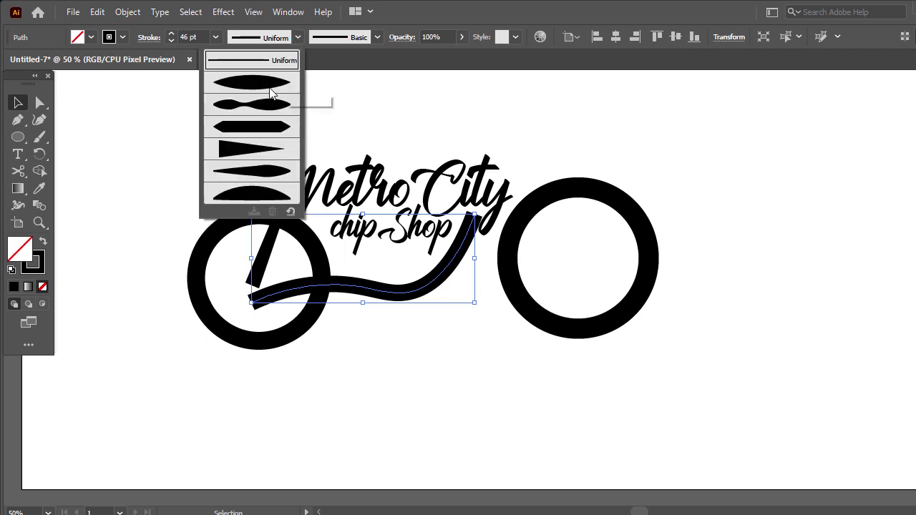
{"action": "left_click", "coordinate": [271, 92]}
{"action": "left_click", "coordinate": [241, 144]}
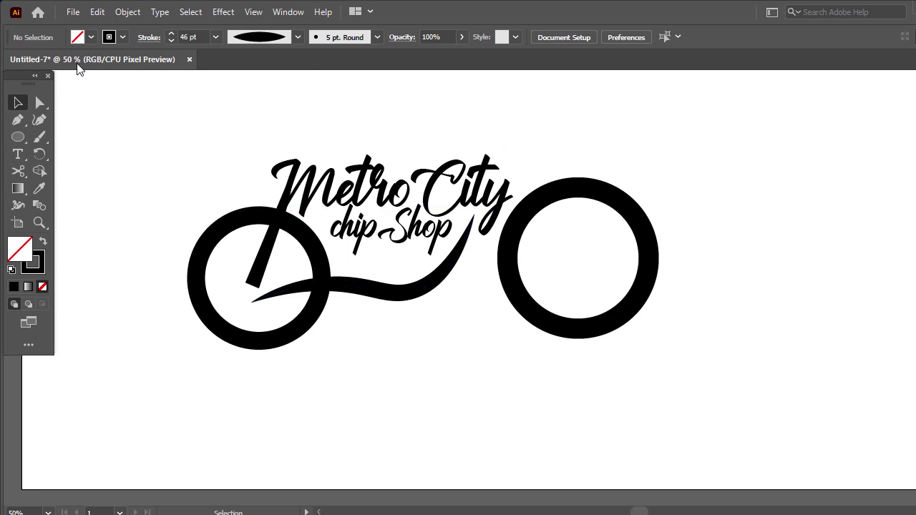
Draw a handlebar curve arching above the text and down to the right wheel's centre
{"action": "left_click", "coordinate": [40, 119]}
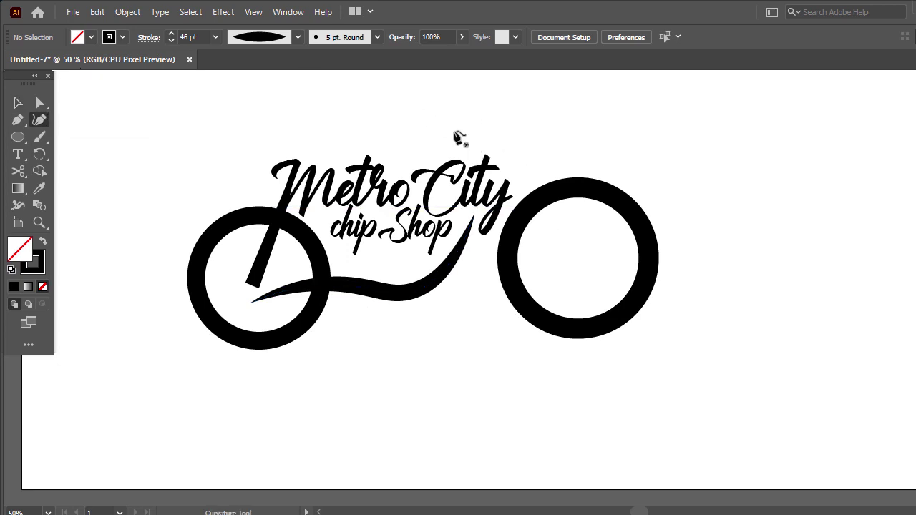
{"action": "left_click", "coordinate": [454, 131]}
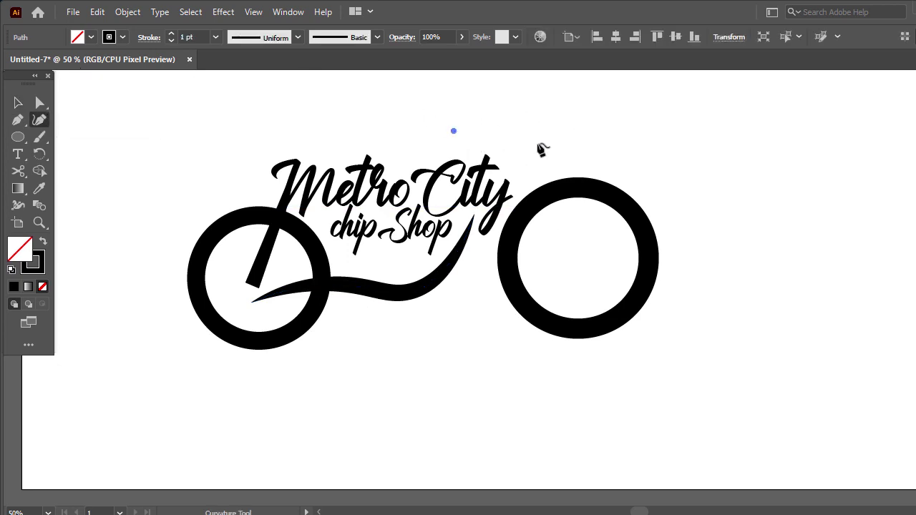
{"action": "left_click", "coordinate": [538, 131]}
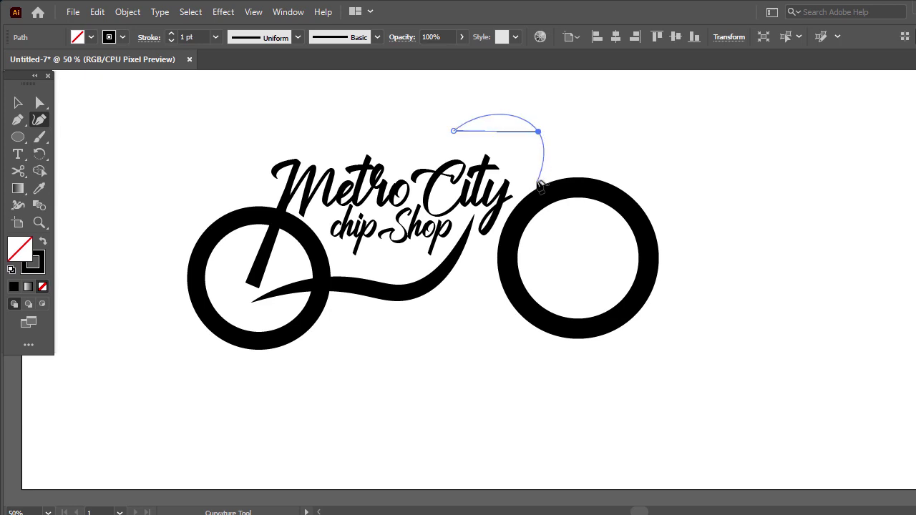
{"action": "left_click", "coordinate": [531, 174]}
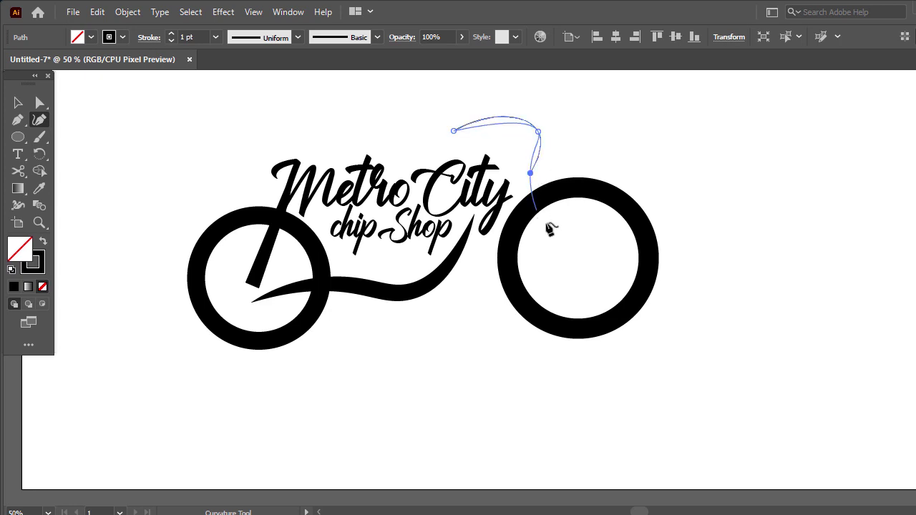
{"action": "left_click", "coordinate": [578, 256]}
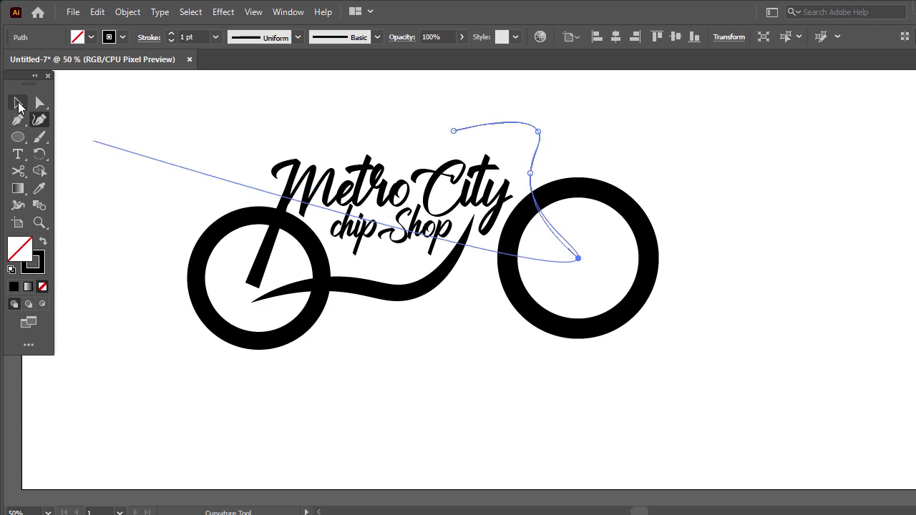
{"action": "left_click", "coordinate": [18, 102]}
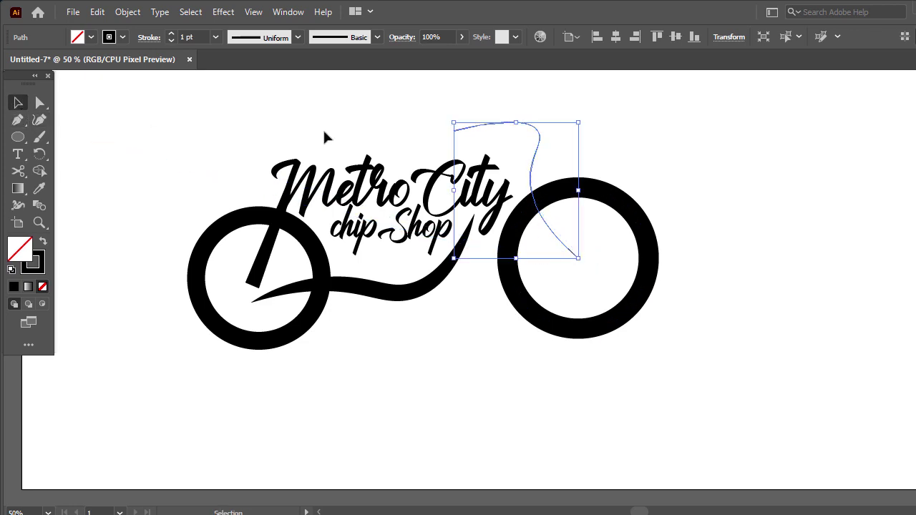
Give the handlebar a 41 pt stroke tapered with Width Profile 1
{"action": "left_click", "coordinate": [170, 34]}
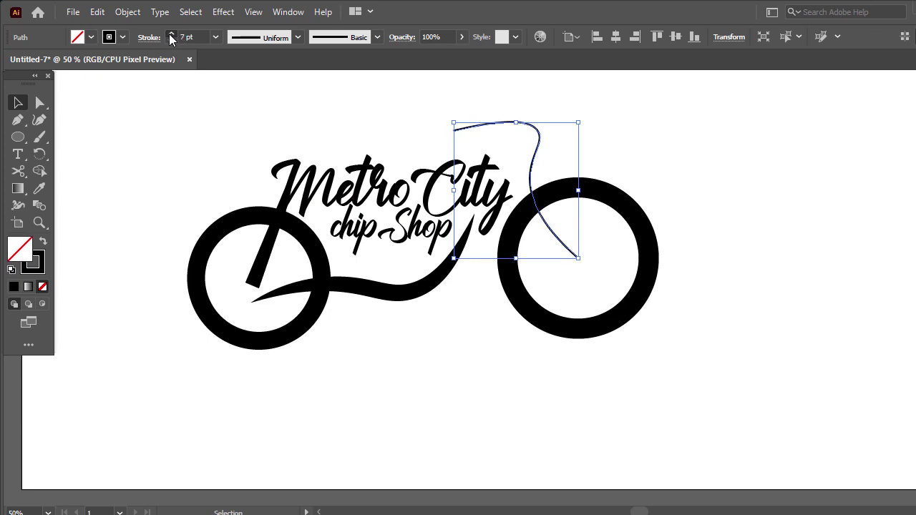
{"action": "left_click_drag", "start_coordinate": [170, 35], "coordinate": [171, 34]}
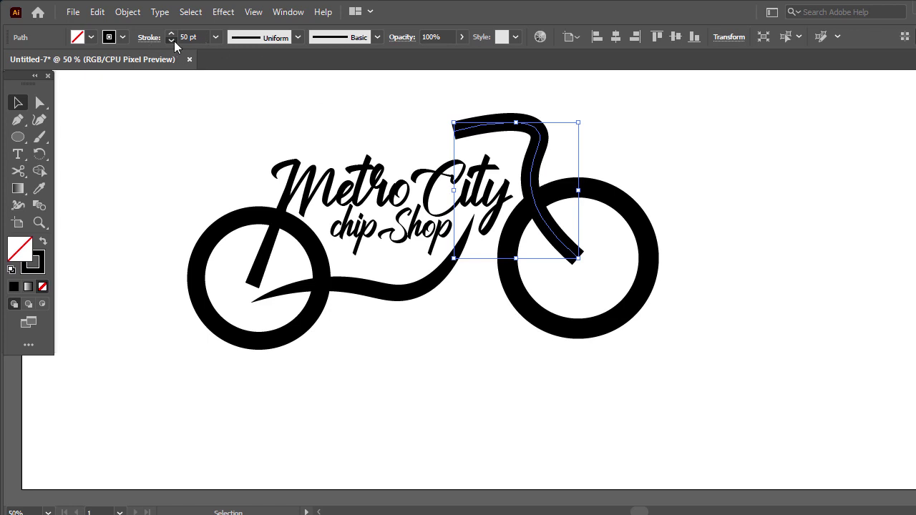
{"action": "left_click_drag", "start_coordinate": [174, 41], "coordinate": [173, 40]}
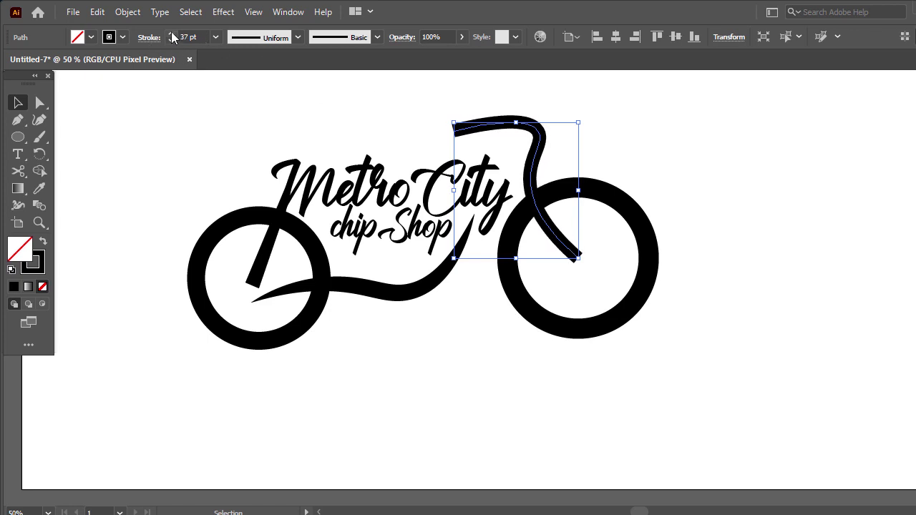
{"action": "left_click", "coordinate": [171, 31]}
{"action": "left_click", "coordinate": [171, 31]}
{"action": "left_click", "coordinate": [171, 32]}
{"action": "left_click", "coordinate": [171, 32]}
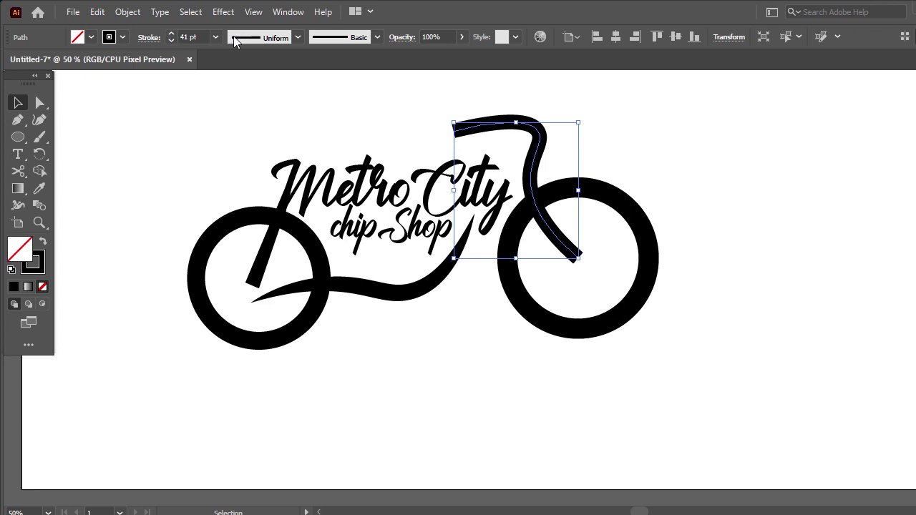
{"action": "left_click", "coordinate": [297, 37]}
{"action": "left_click", "coordinate": [249, 82]}
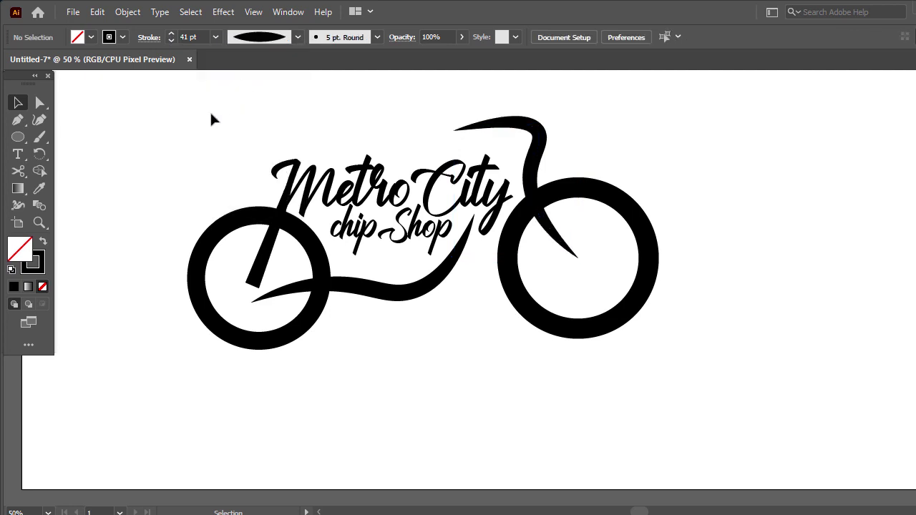
Draw a curve from the right wheel's hub up toward the frame beside City
{"action": "left_click", "coordinate": [39, 120]}
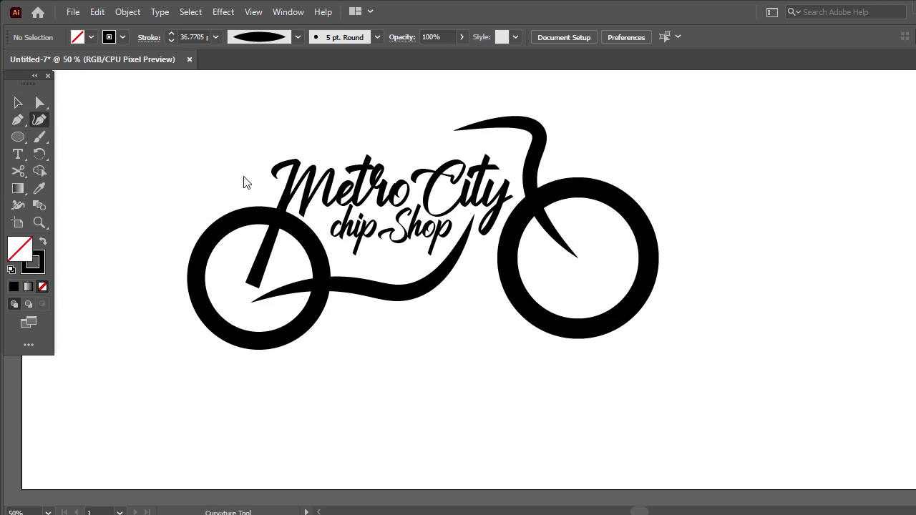
{"action": "left_click", "coordinate": [580, 262]}
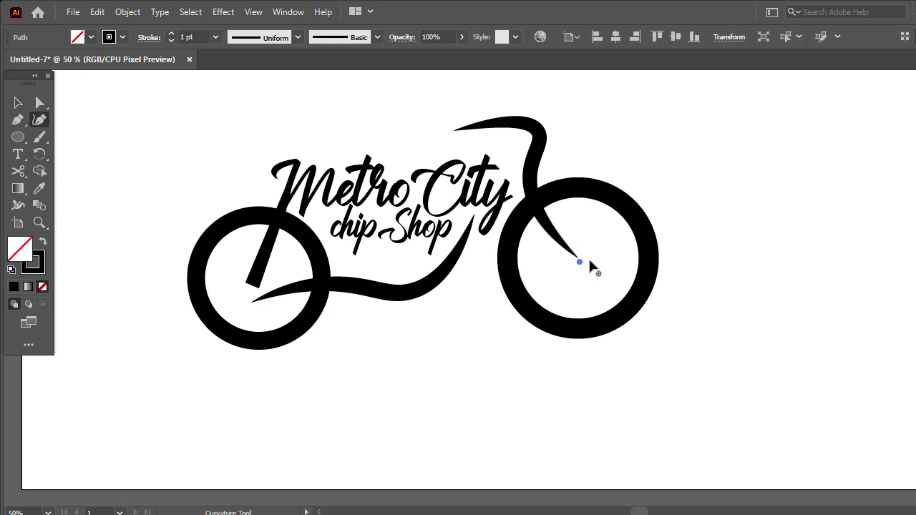
{"action": "left_click", "coordinate": [505, 199]}
{"action": "left_click", "coordinate": [18, 102]}
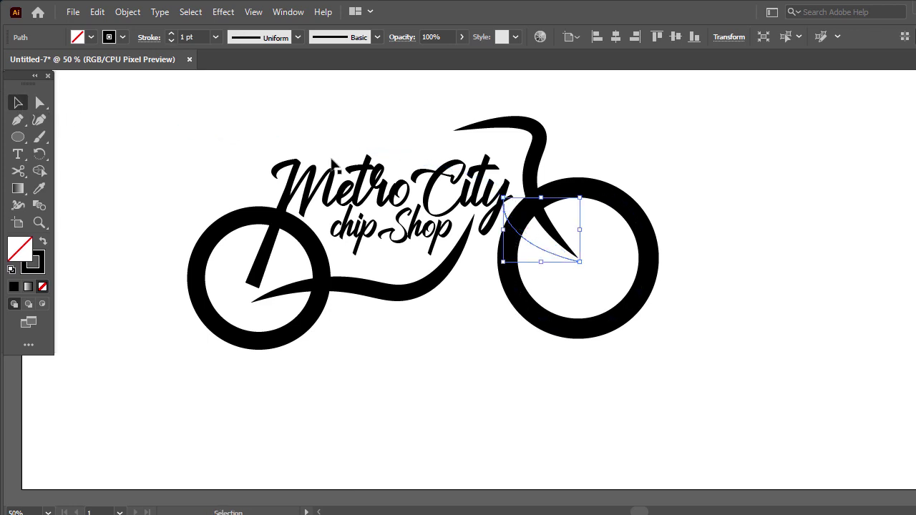
Give the curve a 37 pt elliptical-profile tapered stroke and resize it to meet the frame
{"action": "left_click", "coordinate": [172, 32]}
{"action": "left_click", "coordinate": [173, 33]}
{"action": "left_click", "coordinate": [173, 32]}
{"action": "left_click", "coordinate": [172, 32]}
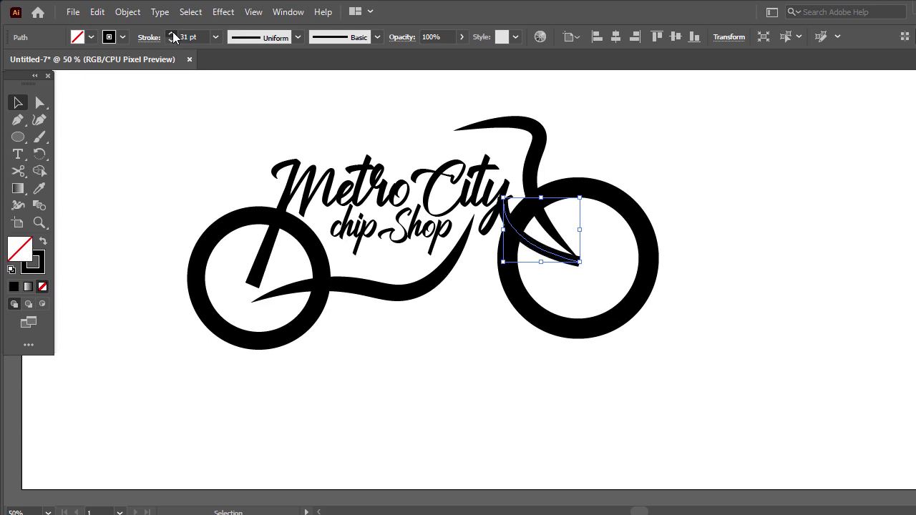
{"action": "left_click", "coordinate": [172, 32]}
{"action": "left_click", "coordinate": [172, 32]}
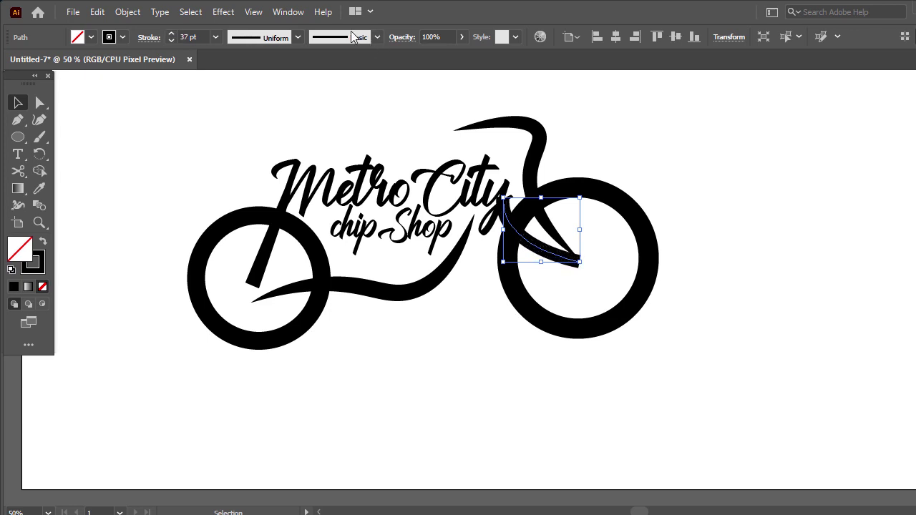
{"action": "left_click", "coordinate": [298, 37]}
{"action": "left_click", "coordinate": [272, 89]}
{"action": "left_click", "coordinate": [236, 115]}
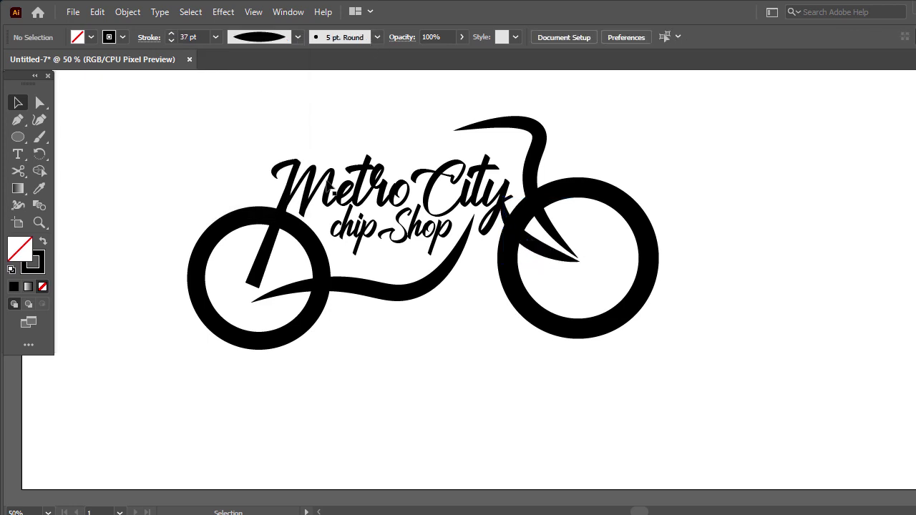
{"action": "left_click", "coordinate": [532, 244]}
{"action": "left_click_drag", "start_coordinate": [544, 198], "coordinate": [545, 206]}
Start a seat shape beside the frame's top bend, then abandon the unfinished attempt
{"action": "left_click", "coordinate": [252, 142]}
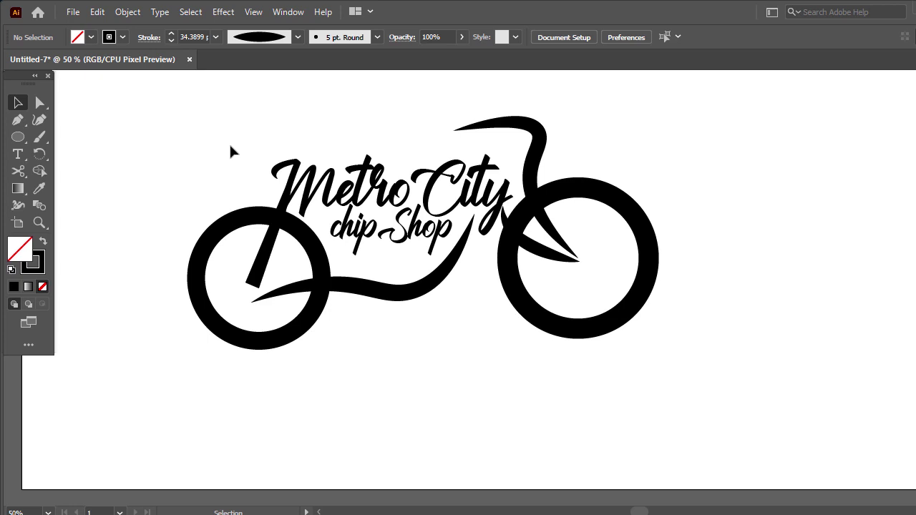
{"action": "left_click", "coordinate": [18, 119]}
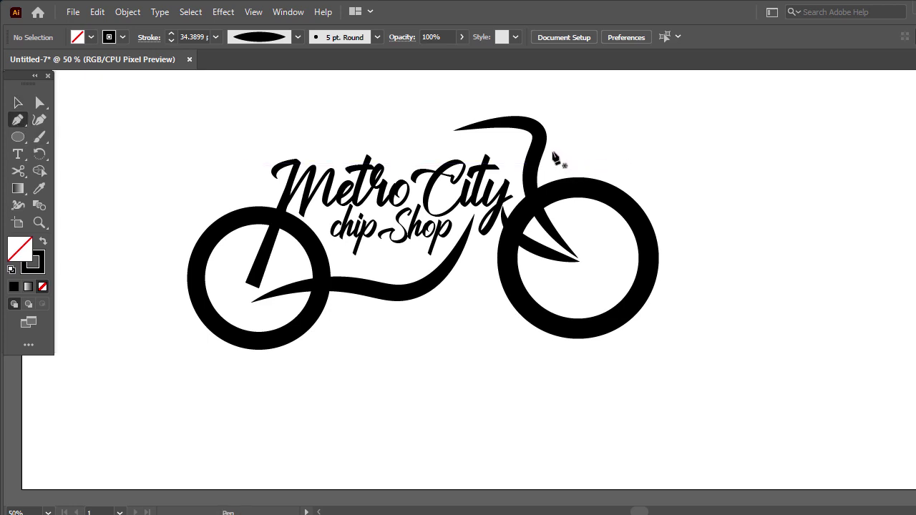
{"action": "left_click", "coordinate": [549, 156]}
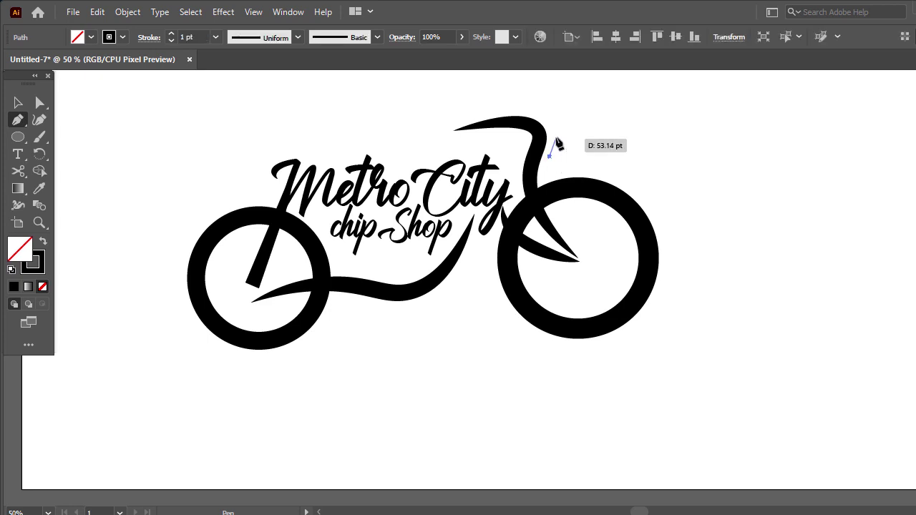
{"action": "left_click", "coordinate": [555, 136]}
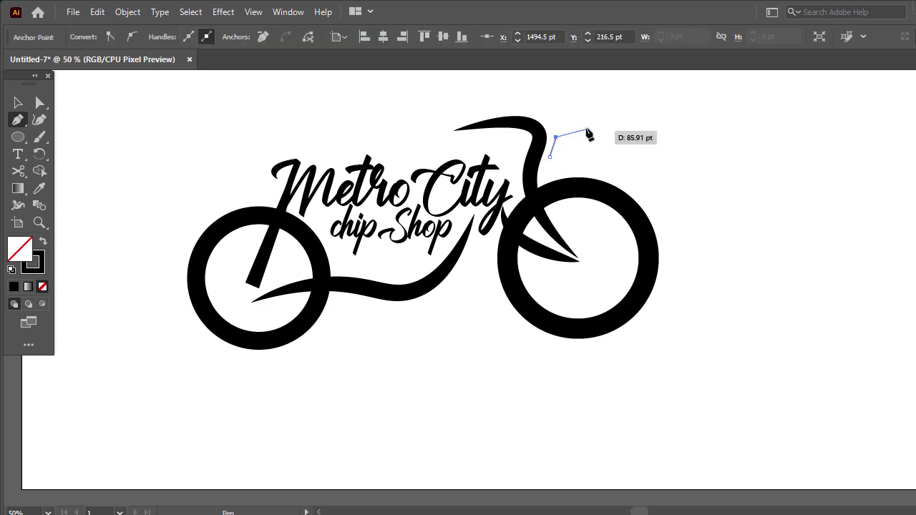
{"action": "left_click", "coordinate": [585, 128]}
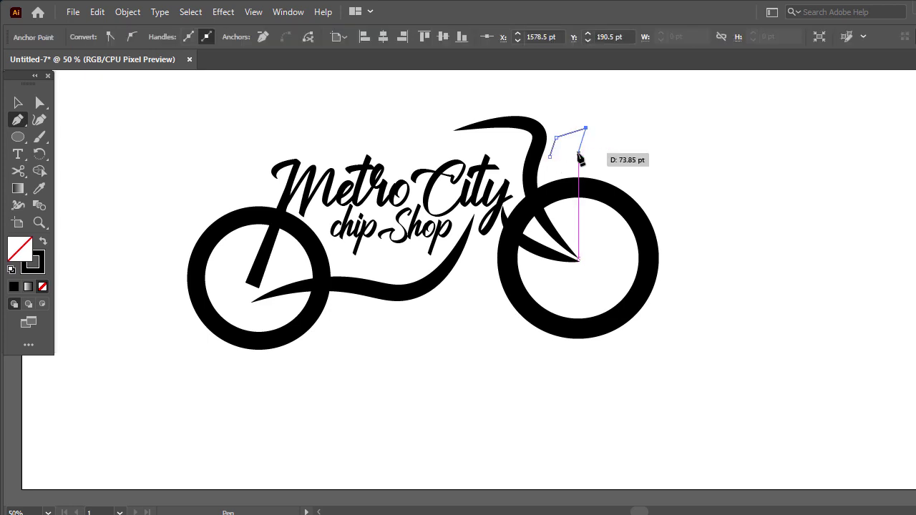
{"action": "left_click", "coordinate": [578, 152]}
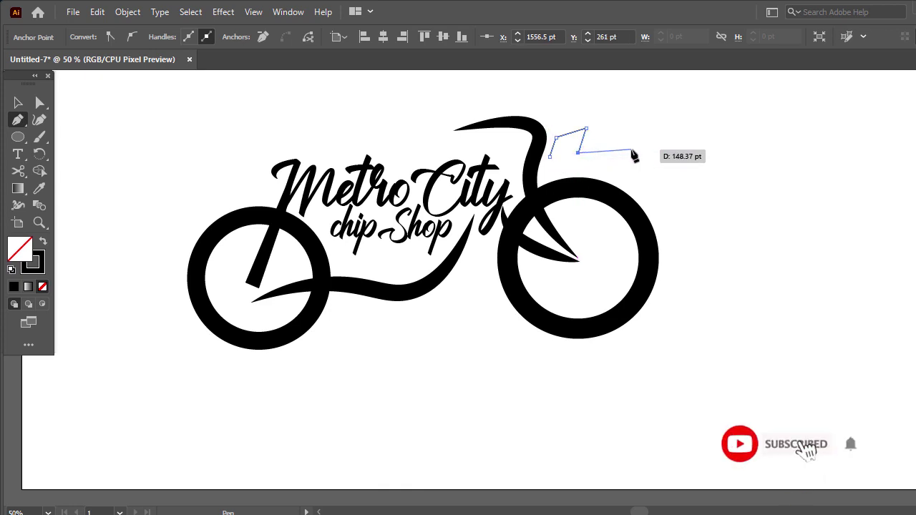
{"action": "key", "text": "Escape"}
{"action": "key", "text": "Delete"}
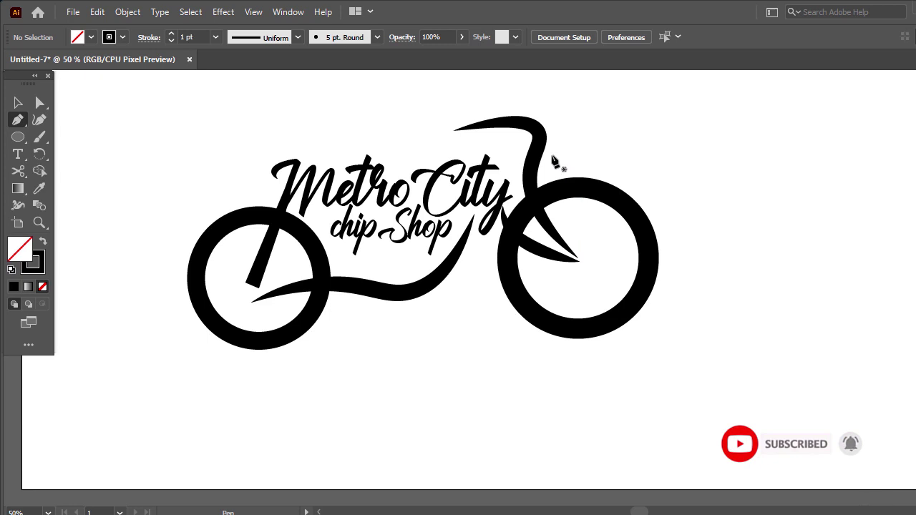
{"action": "left_click", "coordinate": [553, 147]}
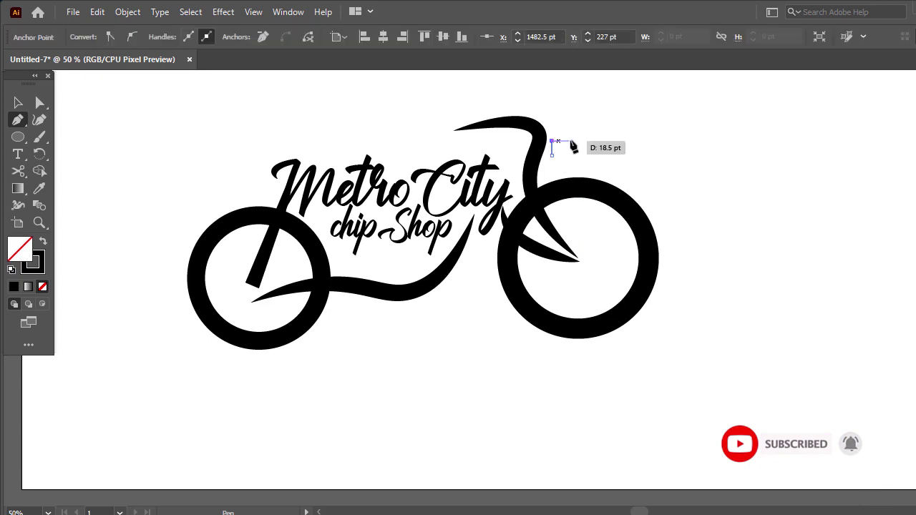
{"action": "left_click_drag", "start_coordinate": [573, 146], "coordinate": [559, 147]}
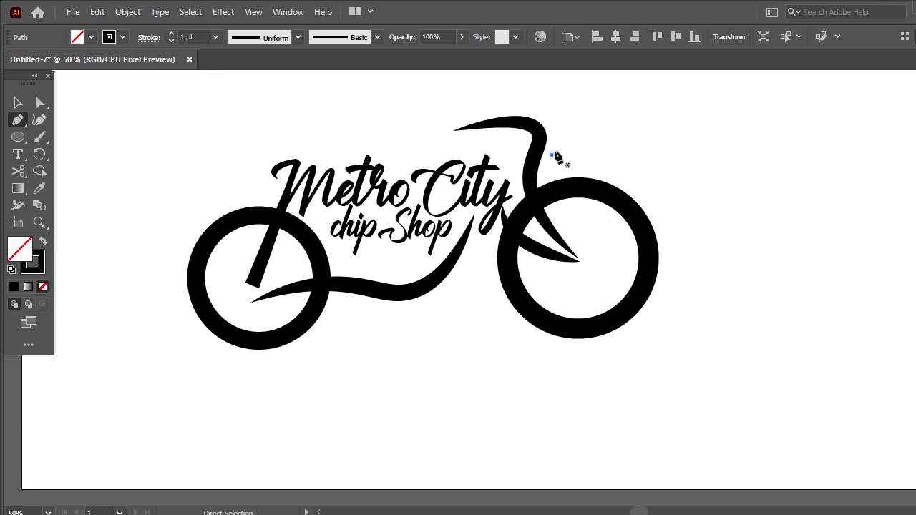
{"action": "left_click", "coordinate": [556, 152], "text": "ctrl"}
Draw a closed four-sided seat shape beside the frame's top bend
{"action": "left_click_drag", "start_coordinate": [550, 162], "coordinate": [584, 131]}
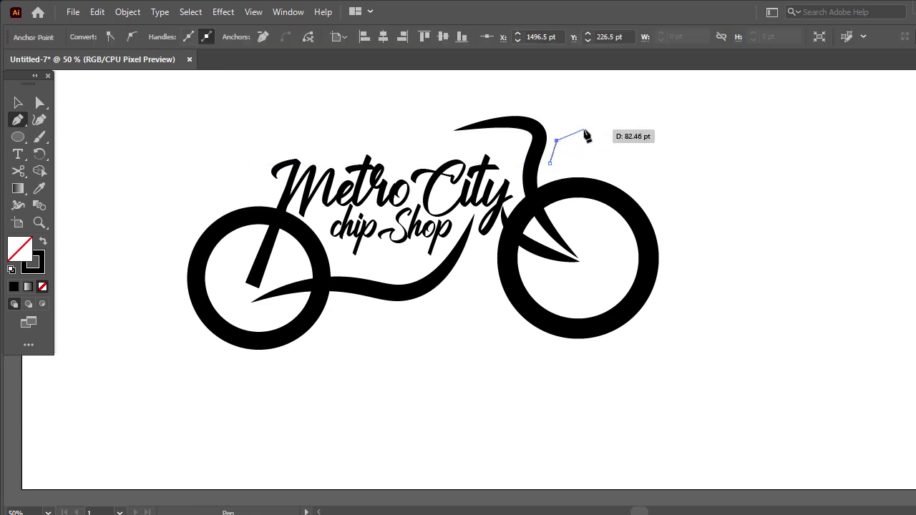
{"action": "left_click", "coordinate": [584, 131]}
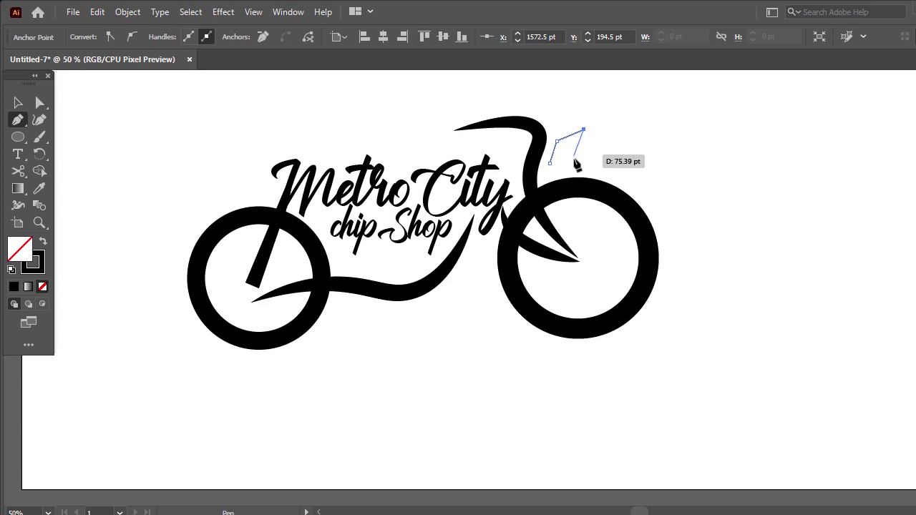
{"action": "left_click", "coordinate": [574, 164]}
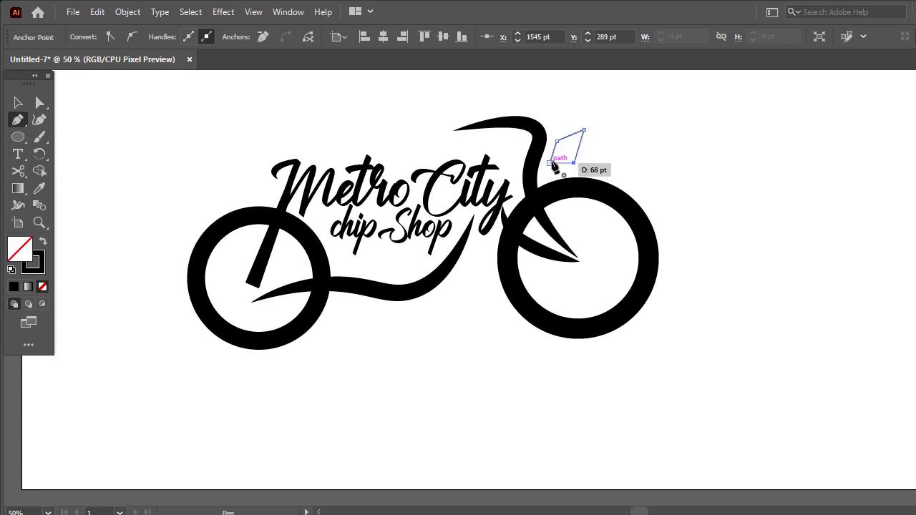
{"action": "left_click", "coordinate": [552, 163]}
{"action": "key", "text": "v"}
{"action": "left_click", "coordinate": [348, 153]}
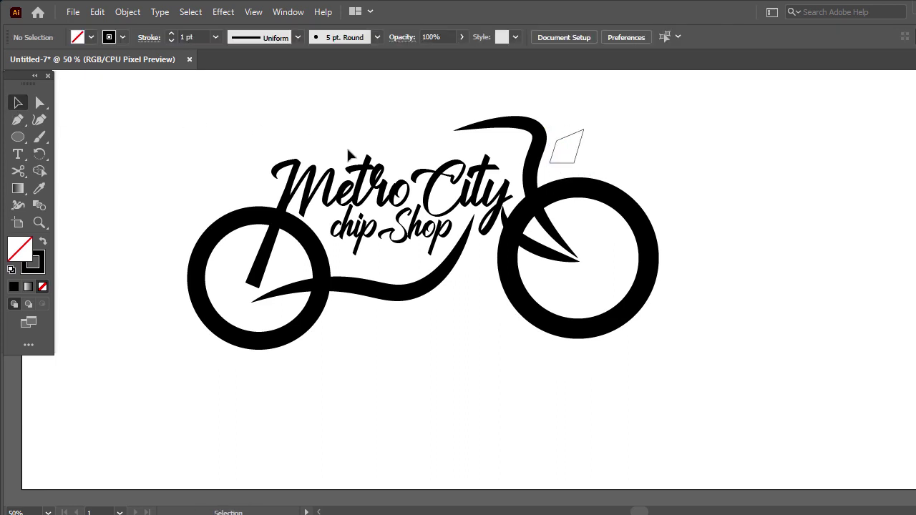
{"action": "left_click", "coordinate": [578, 147]}
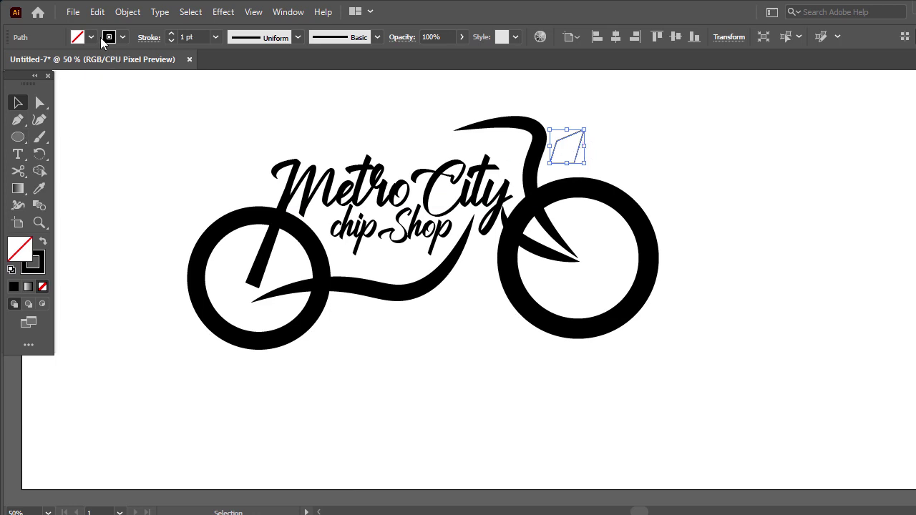
Fill the seat shape with a dark swatch and nudge it against the frame
{"action": "left_click", "coordinate": [93, 37]}
{"action": "left_click", "coordinate": [39, 61]}
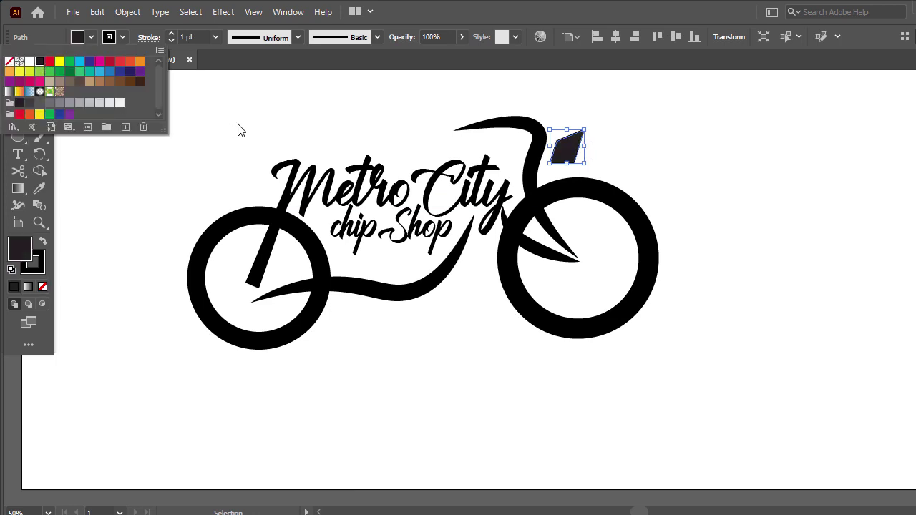
{"action": "left_click", "coordinate": [315, 127]}
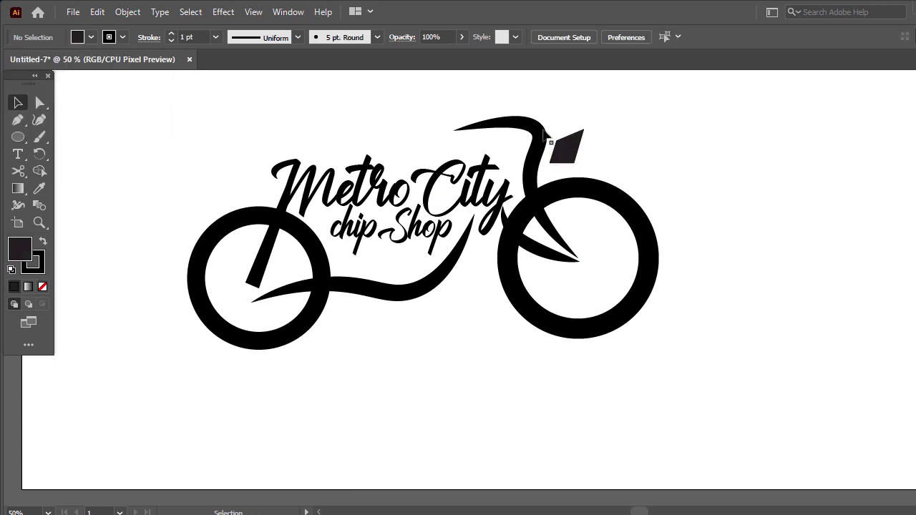
{"action": "left_click", "coordinate": [571, 153]}
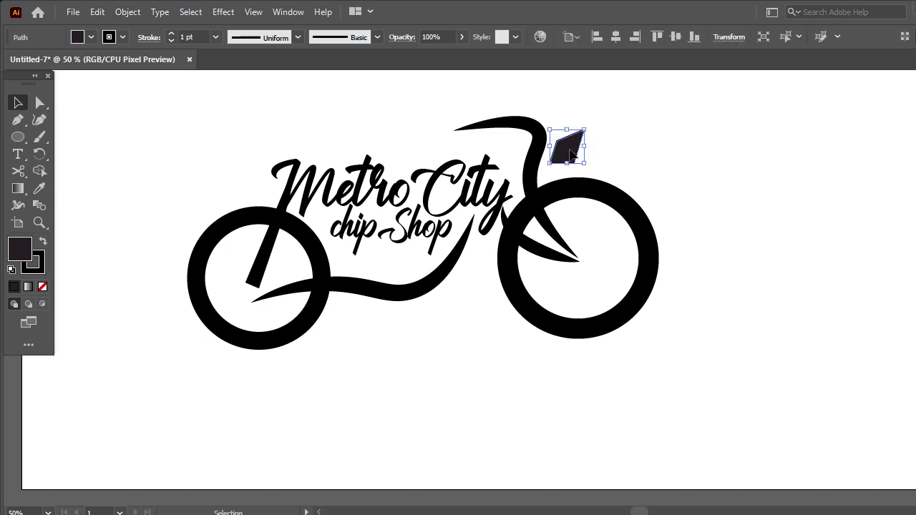
{"action": "left_click_drag", "start_coordinate": [571, 153], "coordinate": [570, 153]}
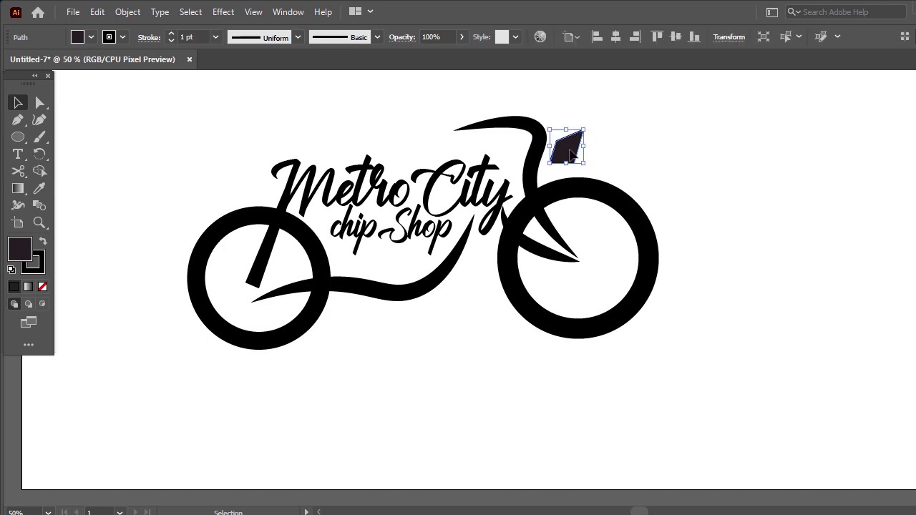
{"action": "left_click", "coordinate": [654, 152]}
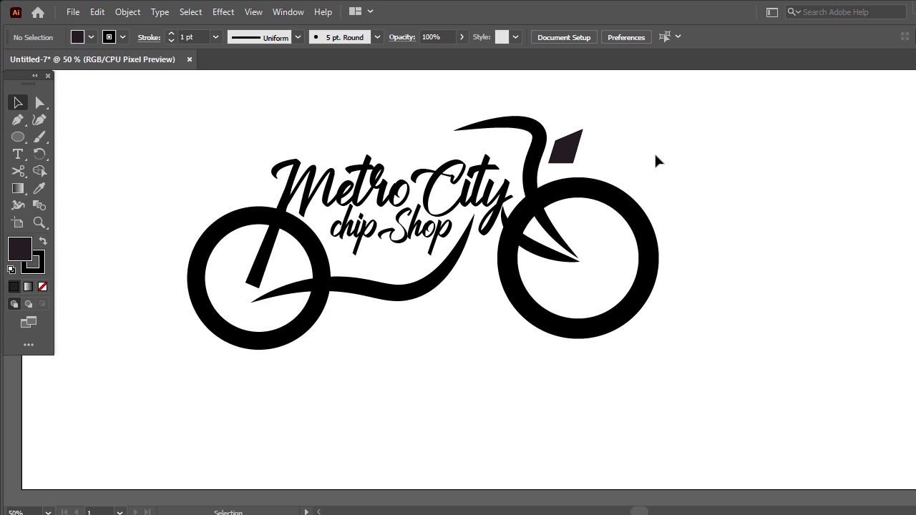
{"action": "left_click", "coordinate": [428, 245]}
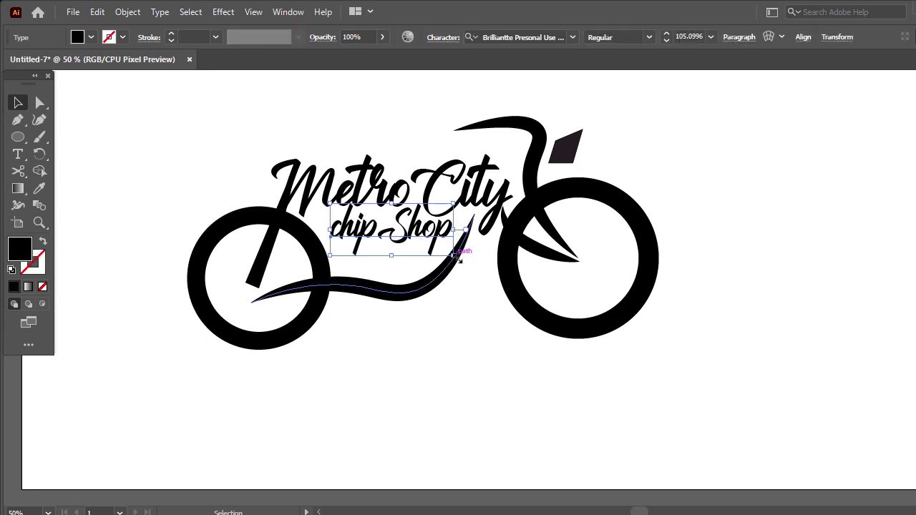
{"action": "left_click_drag", "start_coordinate": [458, 260], "coordinate": [469, 262]}
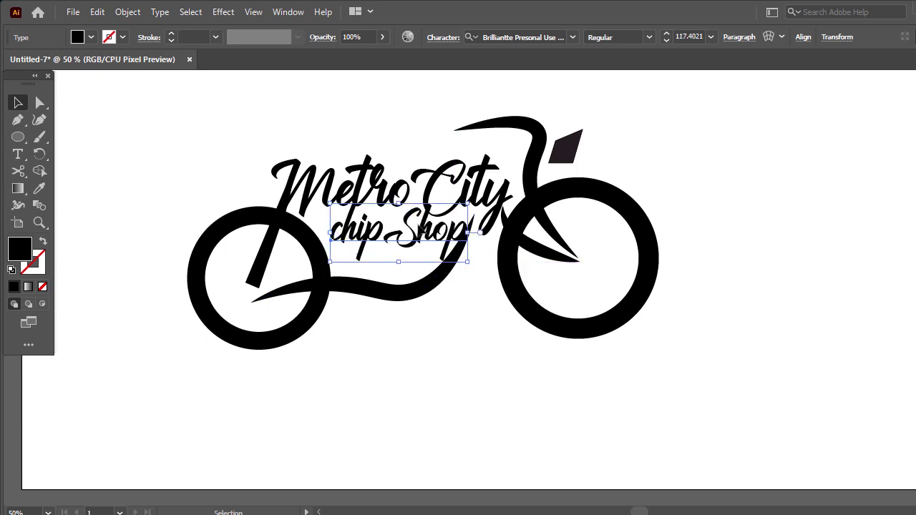
{"action": "left_click_drag", "start_coordinate": [430, 240], "coordinate": [421, 240]}
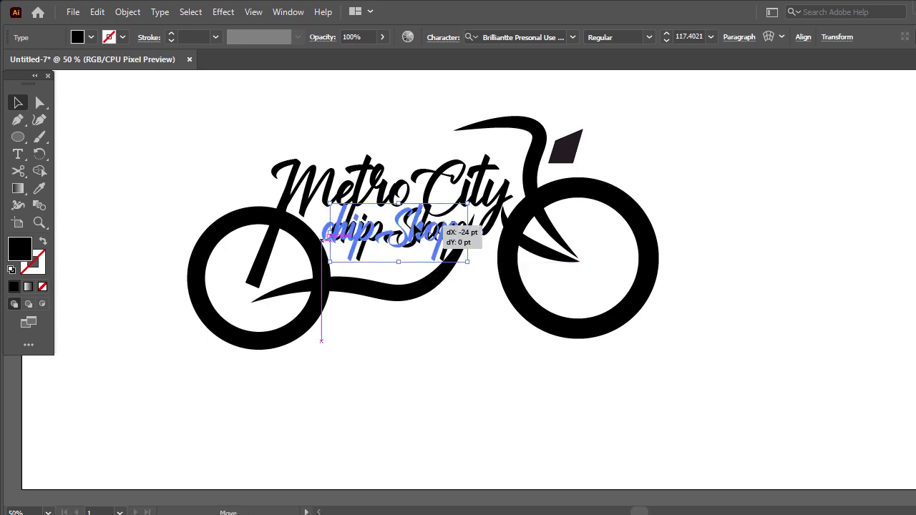
{"action": "left_click", "coordinate": [475, 360]}
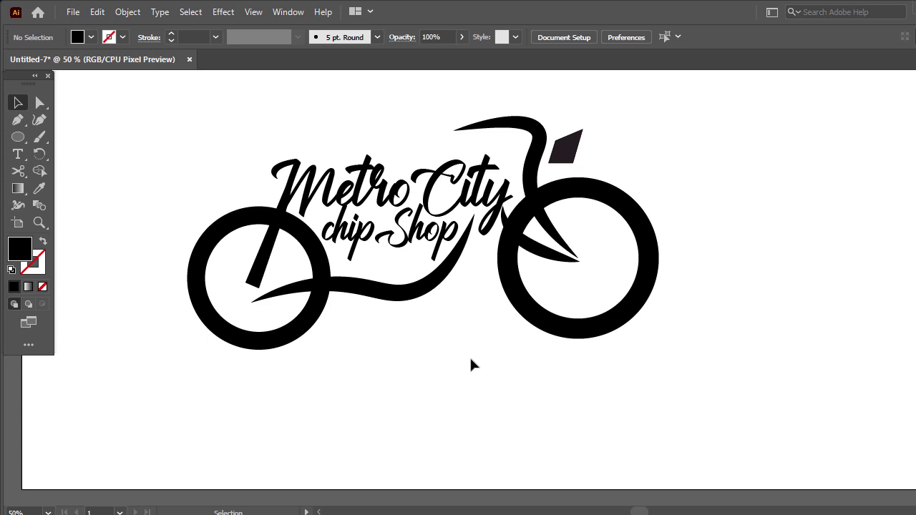
Shift the right wheel, frame curves and seat slightly lower and left, closer to the script text
{"action": "mouse_move", "coordinate": [666, 324]}
{"action": "left_mouse_down"}
{"action": "mouse_move", "coordinate": [218, 342]}
{"action": "mouse_move", "coordinate": [684, 354]}
{"action": "left_mouse_up"}
{"action": "left_click_drag", "start_coordinate": [692, 129], "coordinate": [522, 327]}
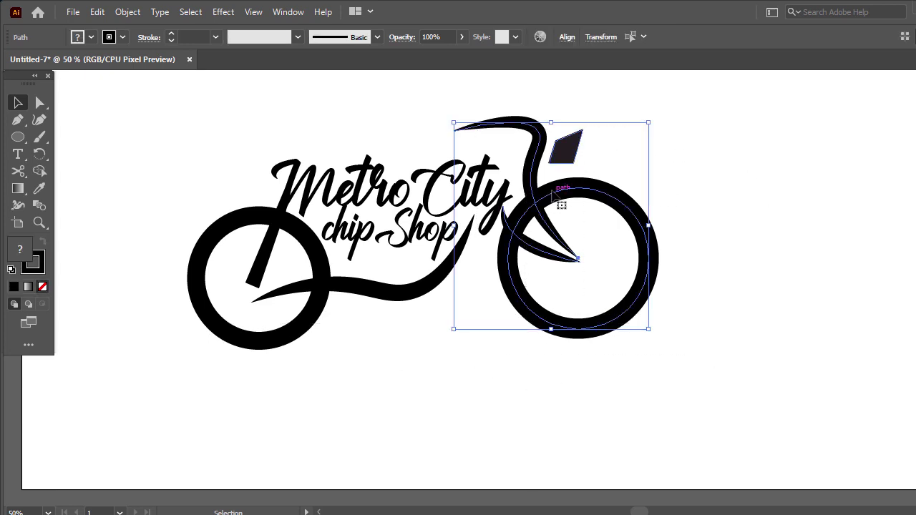
{"action": "left_click_drag", "start_coordinate": [555, 194], "coordinate": [551, 204]}
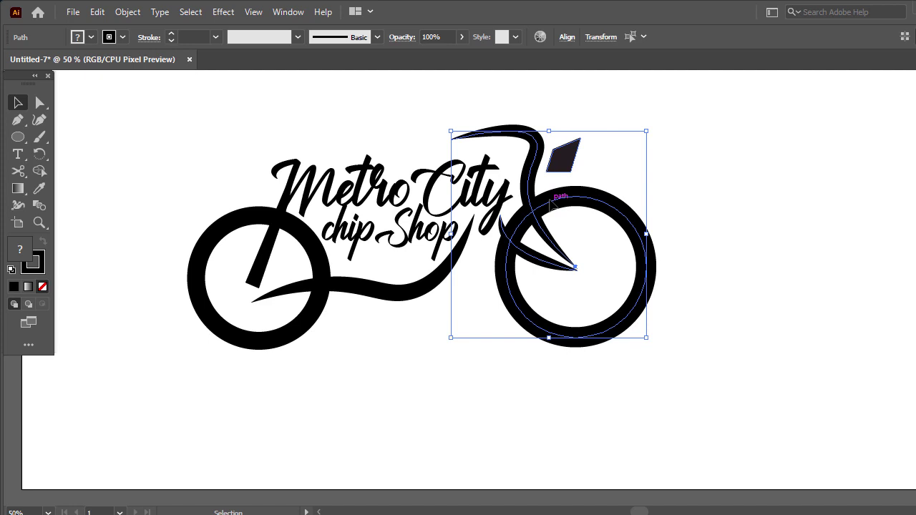
{"action": "key", "text": "Left"}
{"action": "key", "text": "Left"}
{"action": "key", "text": "Left"}
{"action": "key", "text": "Left"}
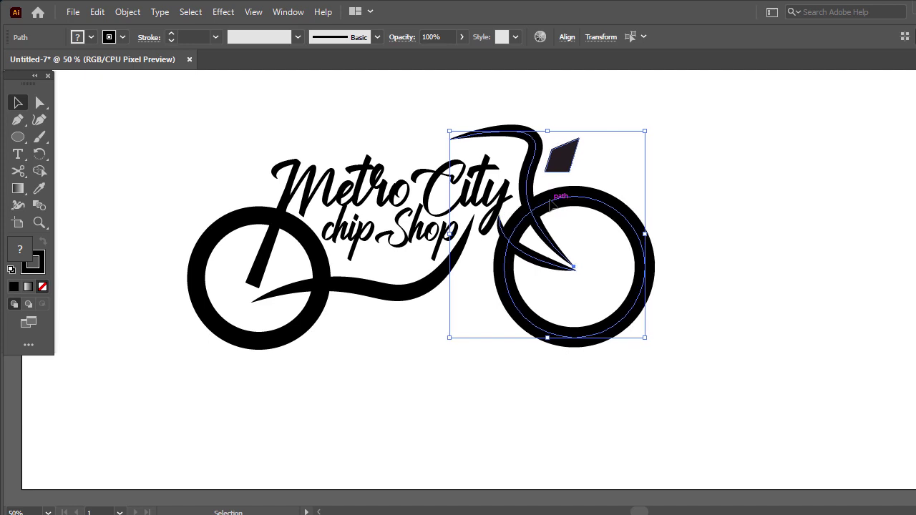
{"action": "left_click", "coordinate": [682, 168]}
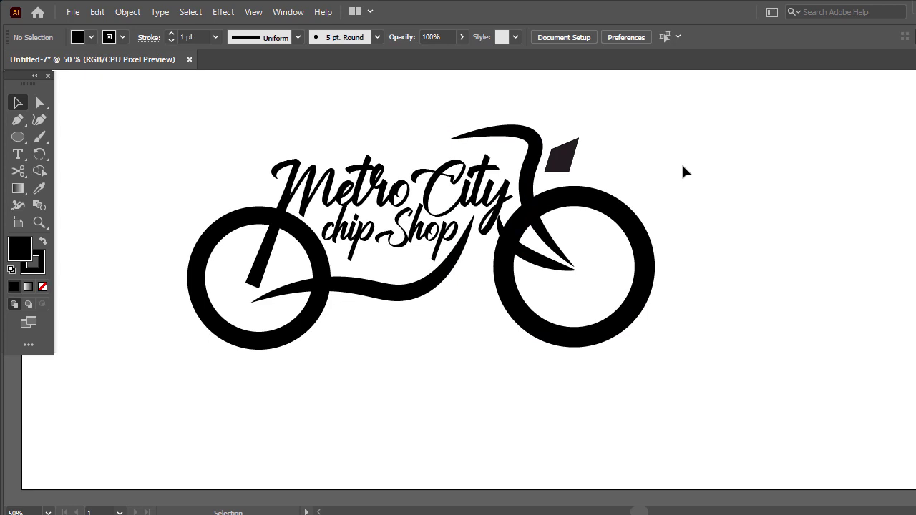
{"action": "left_click_drag", "start_coordinate": [698, 128], "coordinate": [216, 375]}
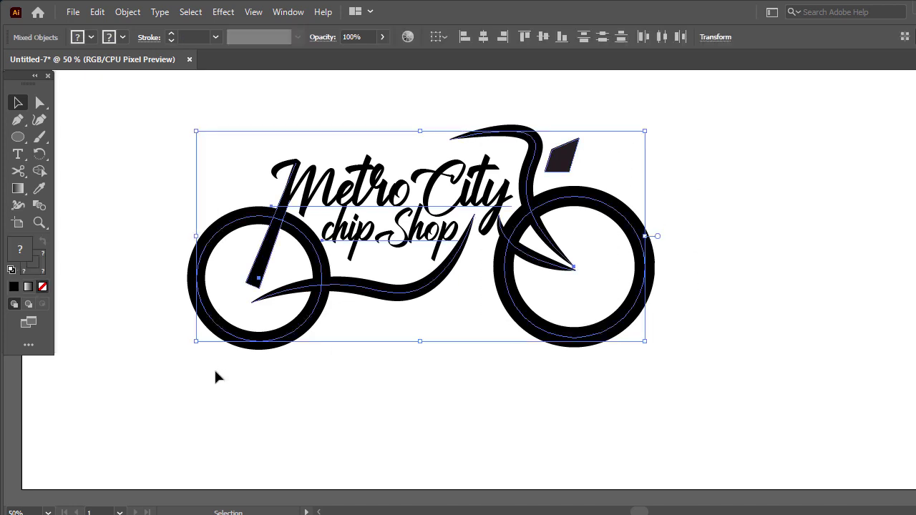
Group the logo, expand its appearance into filled shapes, then ungroup the pieces
{"action": "key", "text": "ctrl+g"}
{"action": "left_click", "coordinate": [329, 406]}
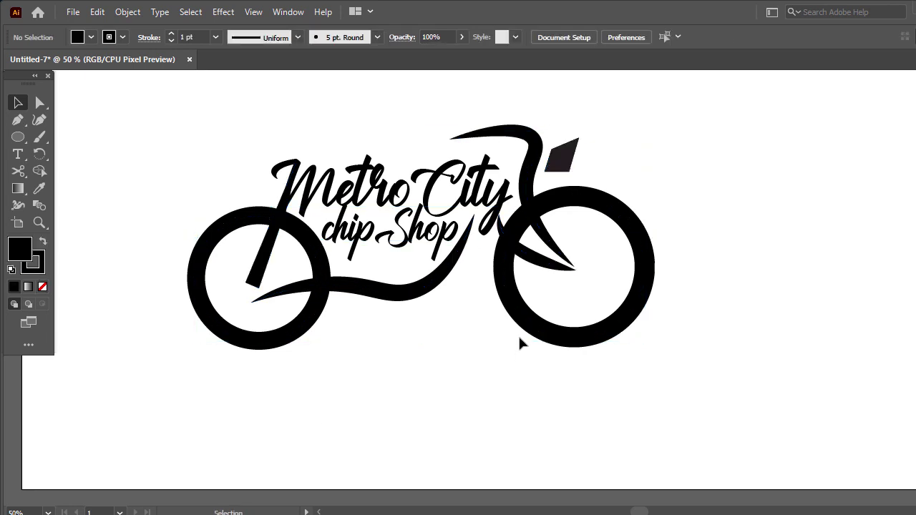
{"action": "left_click", "coordinate": [537, 318]}
{"action": "left_click", "coordinate": [128, 12]}
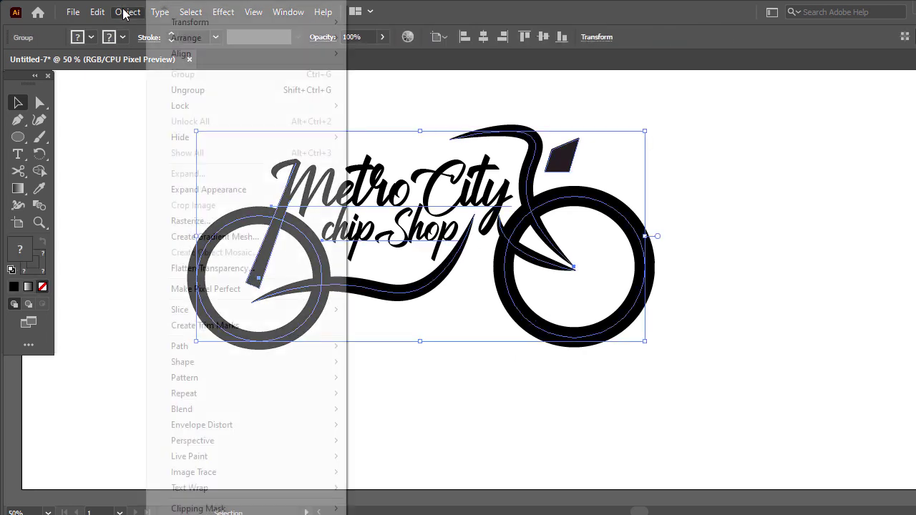
{"action": "left_click", "coordinate": [211, 189]}
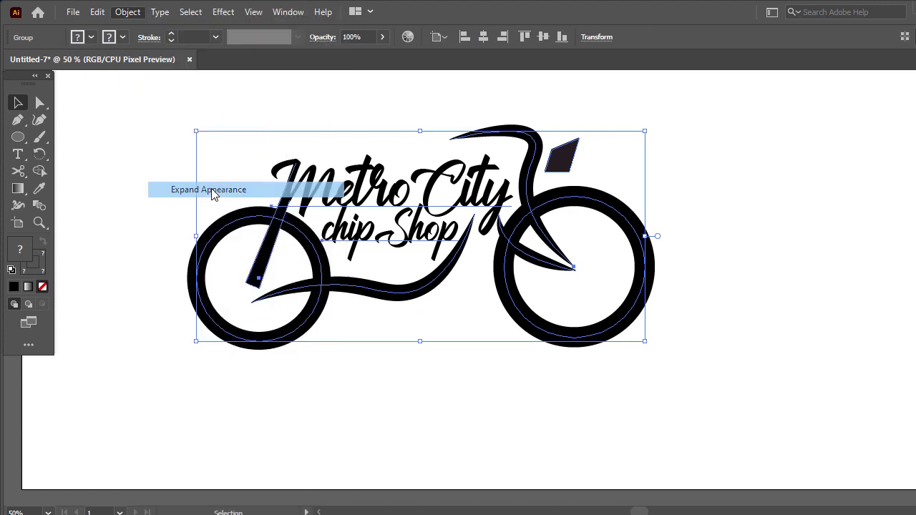
{"action": "left_click", "coordinate": [145, 192]}
{"action": "left_click", "coordinate": [385, 184]}
{"action": "right_click", "coordinate": [386, 187]}
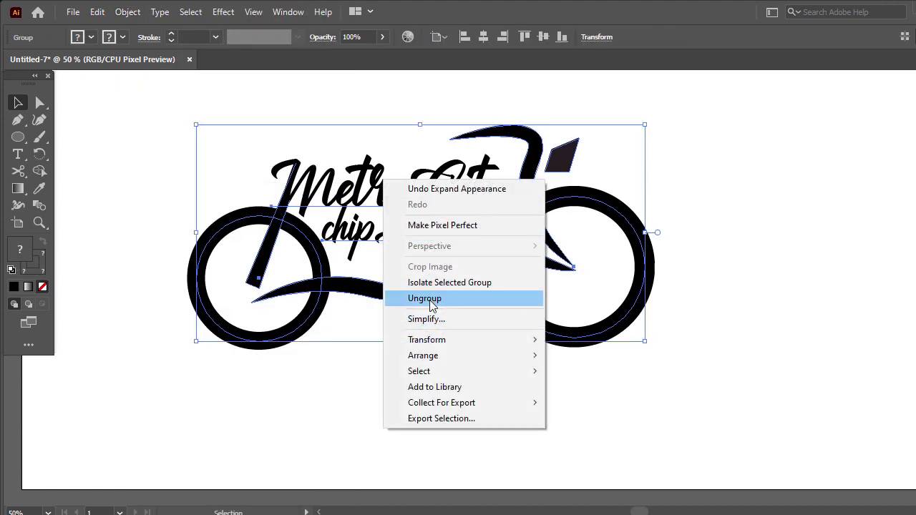
{"action": "left_click", "coordinate": [405, 301]}
{"action": "left_click", "coordinate": [408, 315]}
Convert the 'Metro City' and 'chip Shop' text lines to outlines
{"action": "left_click", "coordinate": [360, 206]}
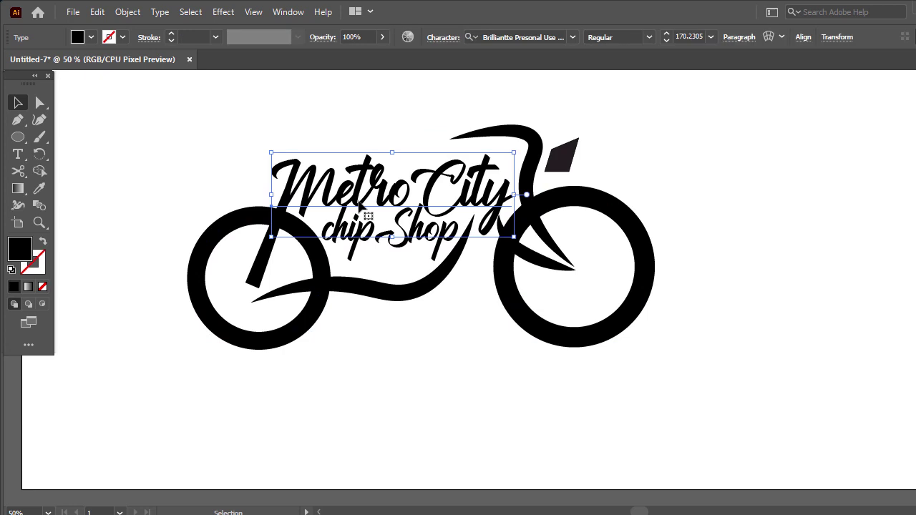
{"action": "right_click", "coordinate": [361, 206]}
{"action": "left_click", "coordinate": [424, 325]}
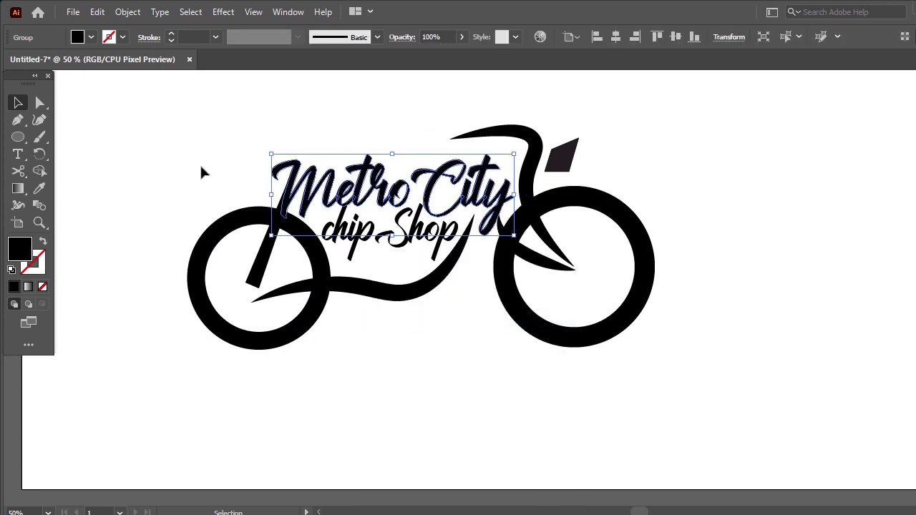
{"action": "left_click", "coordinate": [200, 163]}
{"action": "left_click", "coordinate": [369, 240]}
{"action": "right_click", "coordinate": [368, 240]}
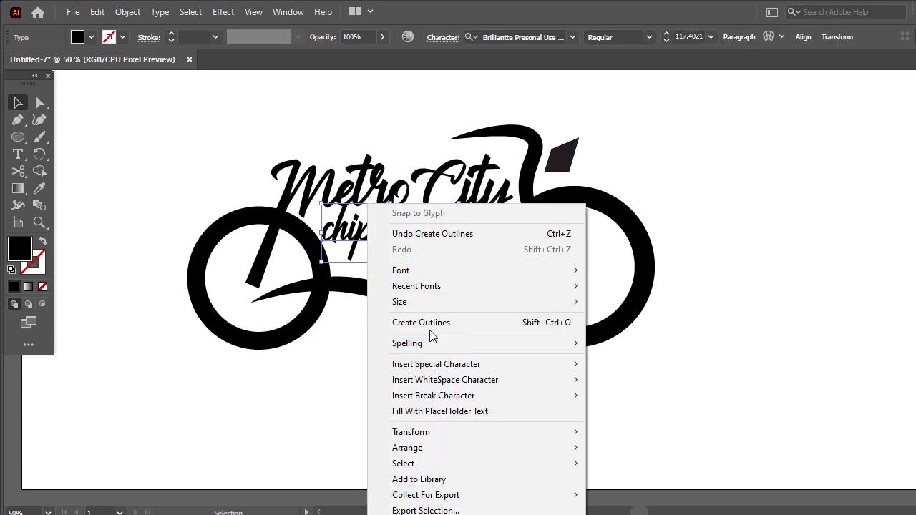
{"action": "left_click", "coordinate": [433, 323]}
{"action": "left_click", "coordinate": [423, 389]}
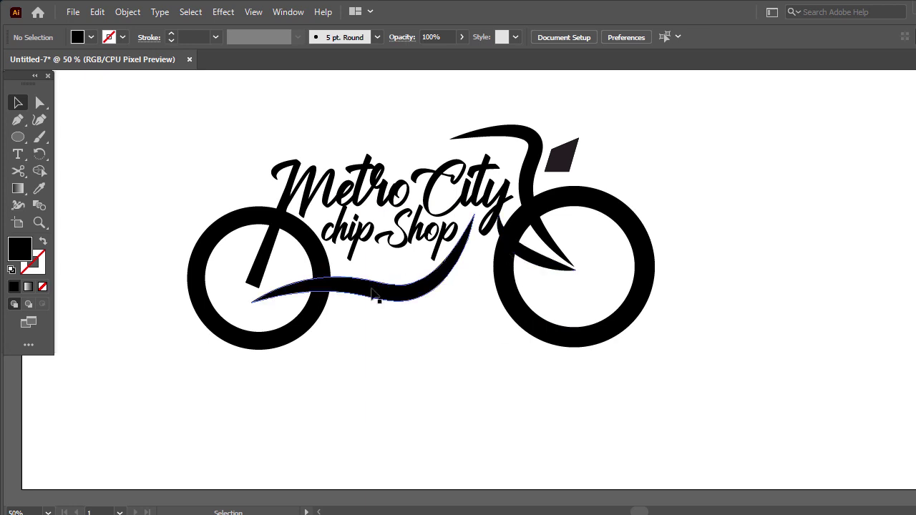
Expand the right and left wheel rings into filled shapes with Fill and Stroke
{"action": "left_click_drag", "start_coordinate": [182, 143], "coordinate": [649, 406]}
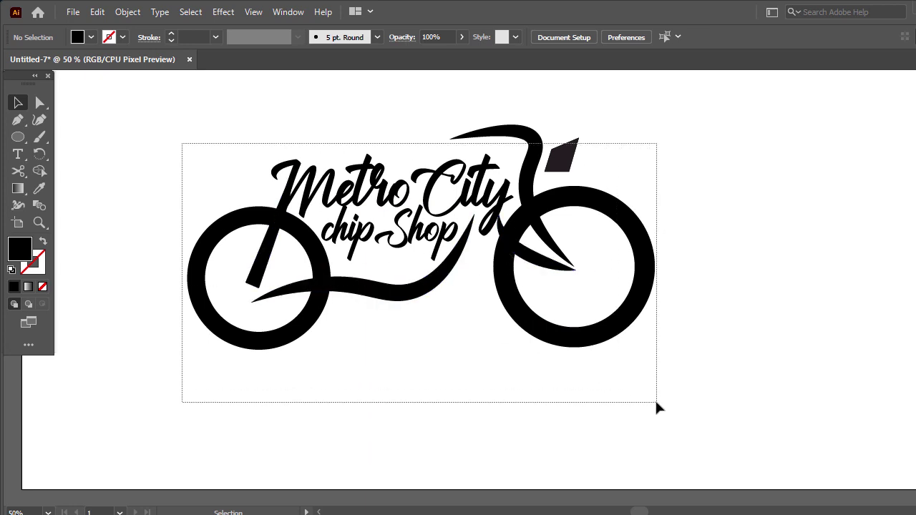
{"action": "left_click", "coordinate": [650, 330]}
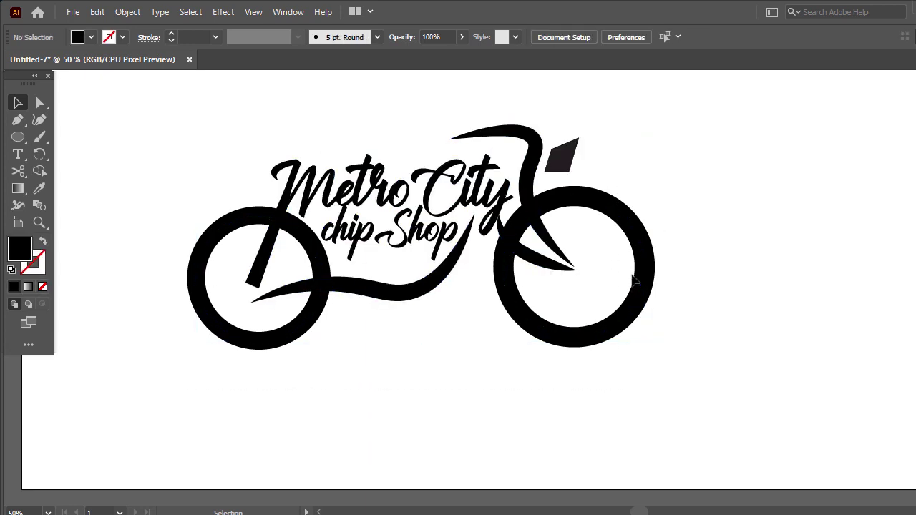
{"action": "left_click", "coordinate": [650, 279]}
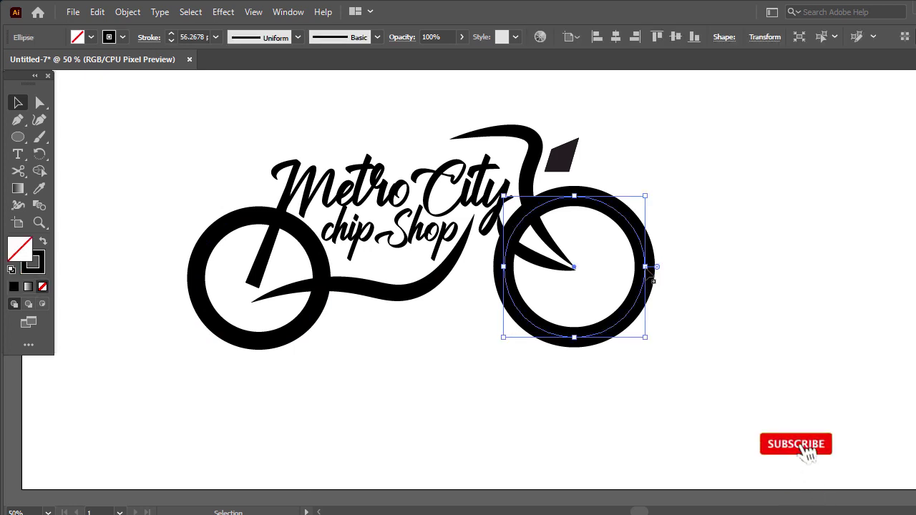
{"action": "left_click", "coordinate": [128, 11]}
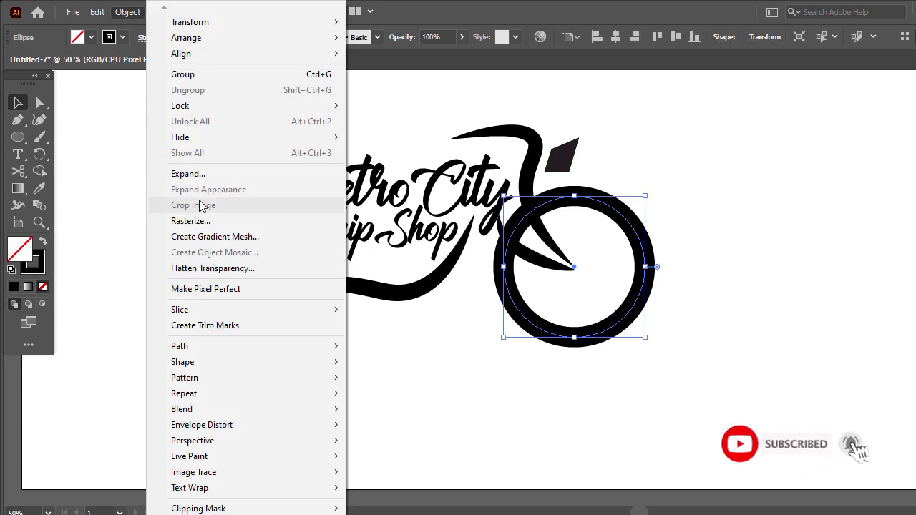
{"action": "left_click", "coordinate": [197, 178]}
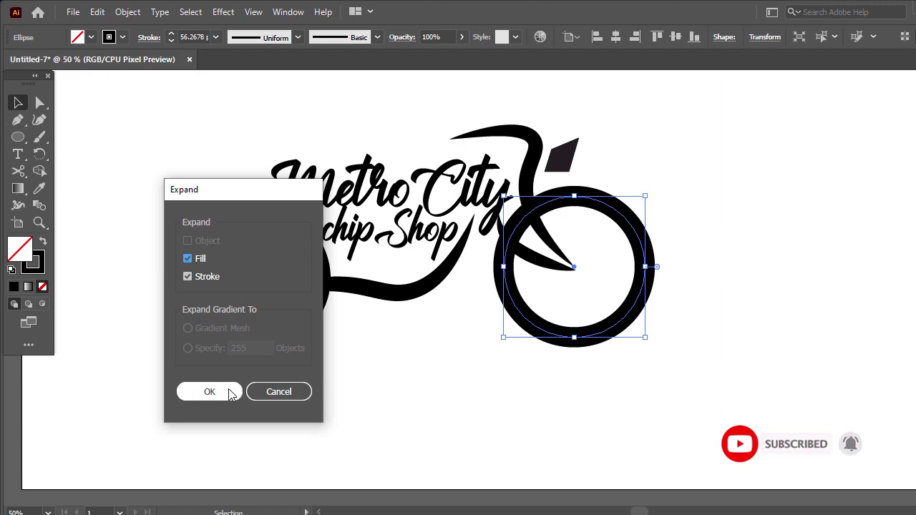
{"action": "left_click", "coordinate": [229, 390]}
{"action": "left_click", "coordinate": [454, 372]}
{"action": "left_click", "coordinate": [314, 327]}
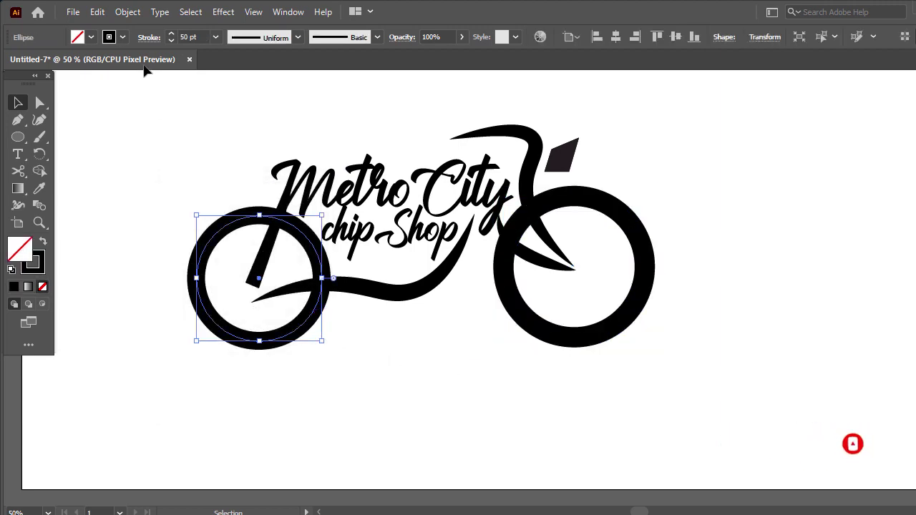
{"action": "left_click", "coordinate": [127, 12]}
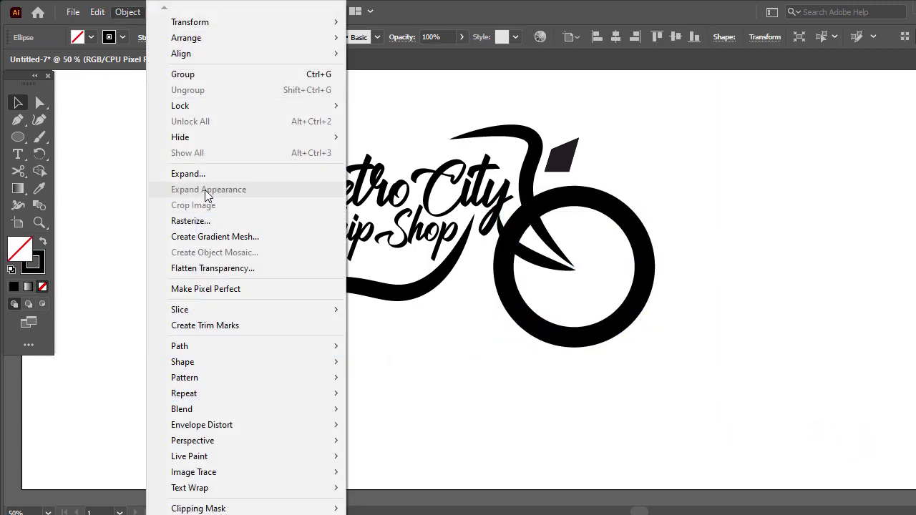
{"action": "left_click", "coordinate": [191, 174]}
{"action": "left_click", "coordinate": [210, 391]}
{"action": "left_click", "coordinate": [410, 389]}
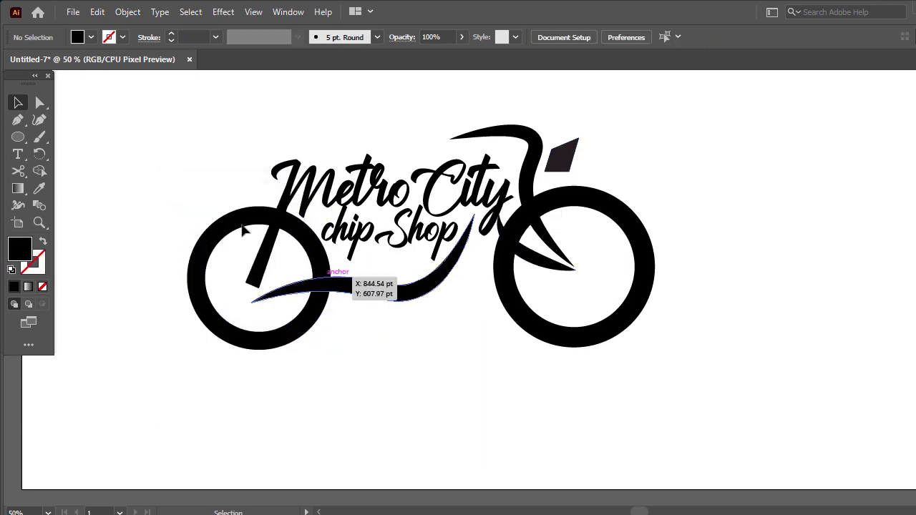
Combine every piece of the bicycle logo into one group with Ctrl+G
{"action": "left_click_drag", "start_coordinate": [201, 150], "coordinate": [685, 388]}
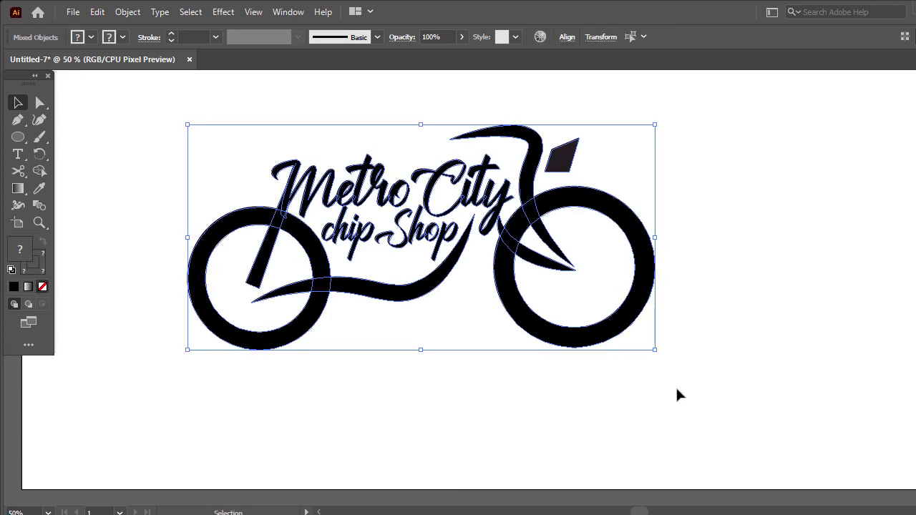
{"action": "key", "text": "ctrl+g"}
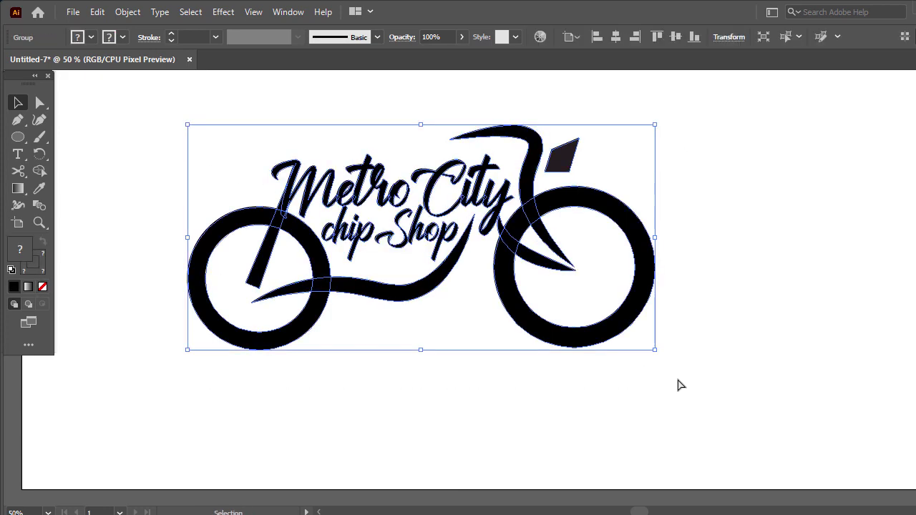
{"action": "left_click", "coordinate": [590, 390]}
{"action": "left_click", "coordinate": [576, 339]}
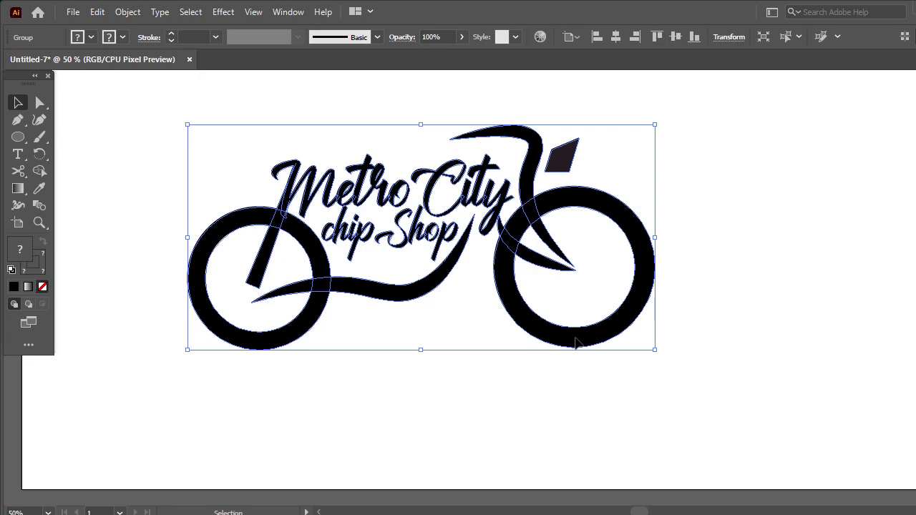